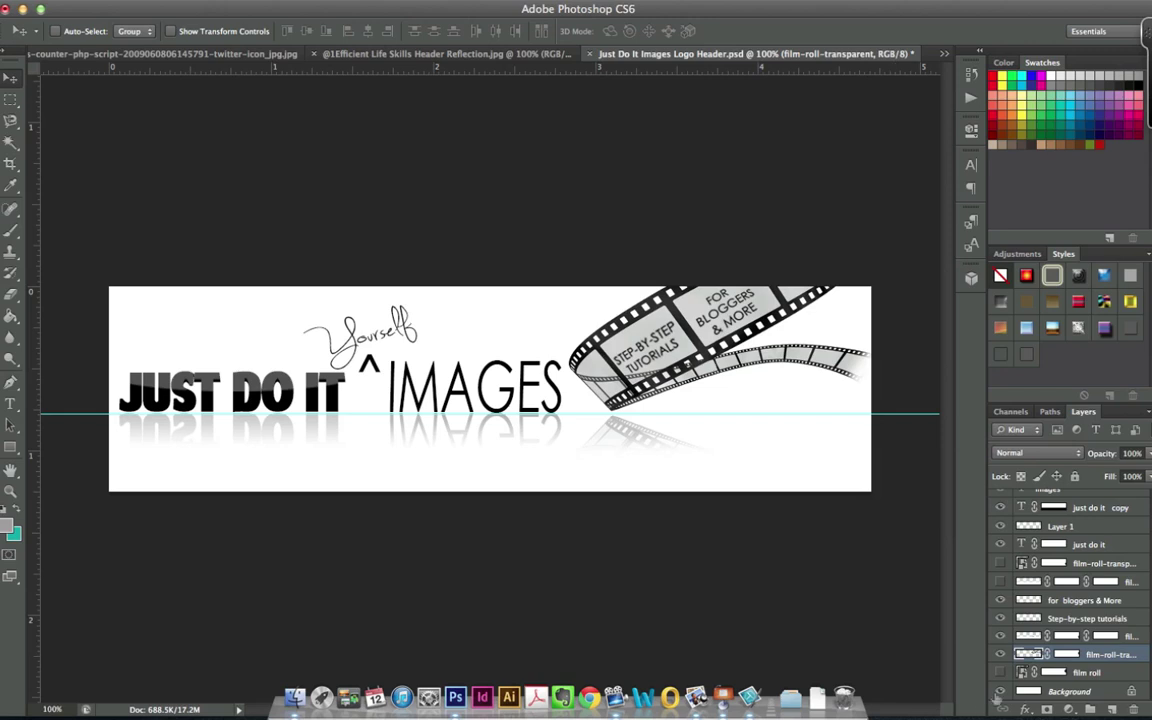
- Hide the Just Do It header's white Background layer and bring up the twitter-icon JPG
left_click(1000, 691)
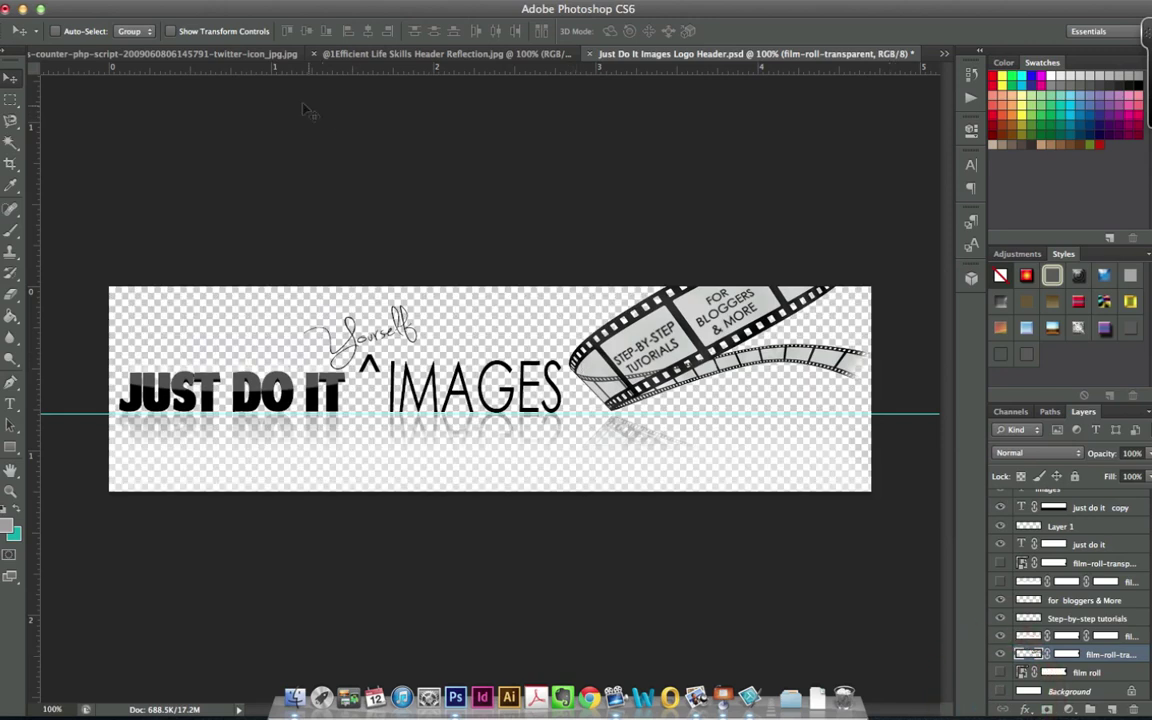
left_click(190, 52)
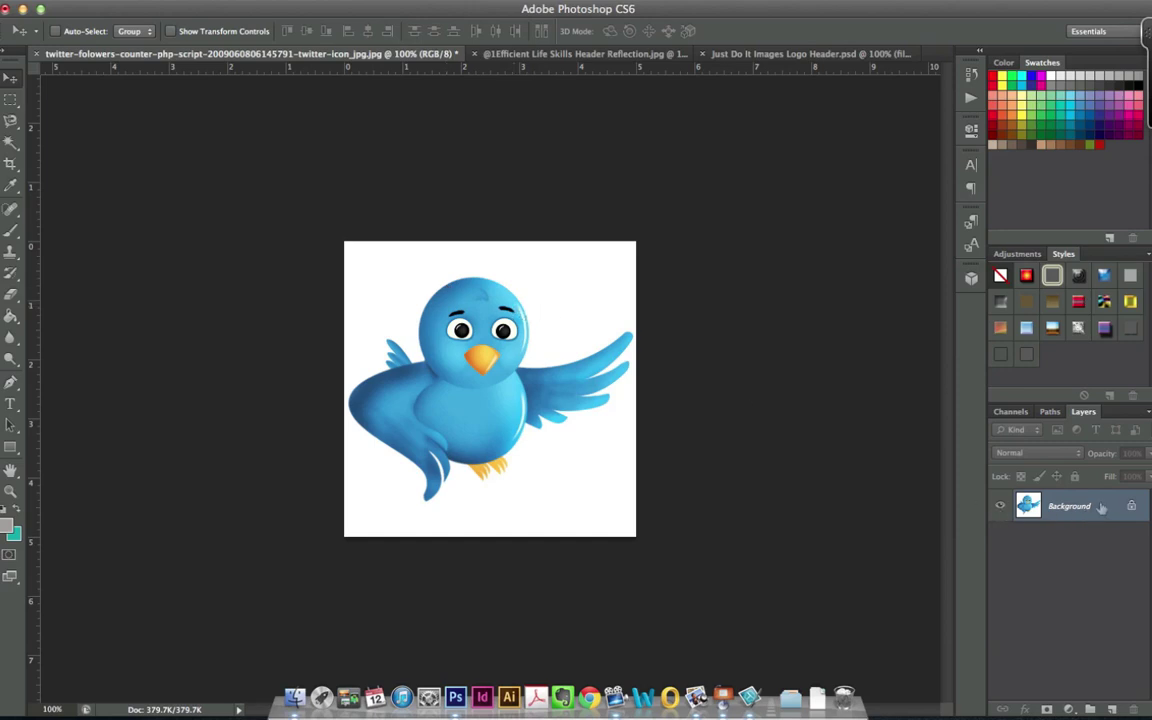
- Duplicate the bird's Background, Magic Wand the white surround, hide the original, delete the white, and deselect
left_click_drag(1100, 506, 1110, 704)
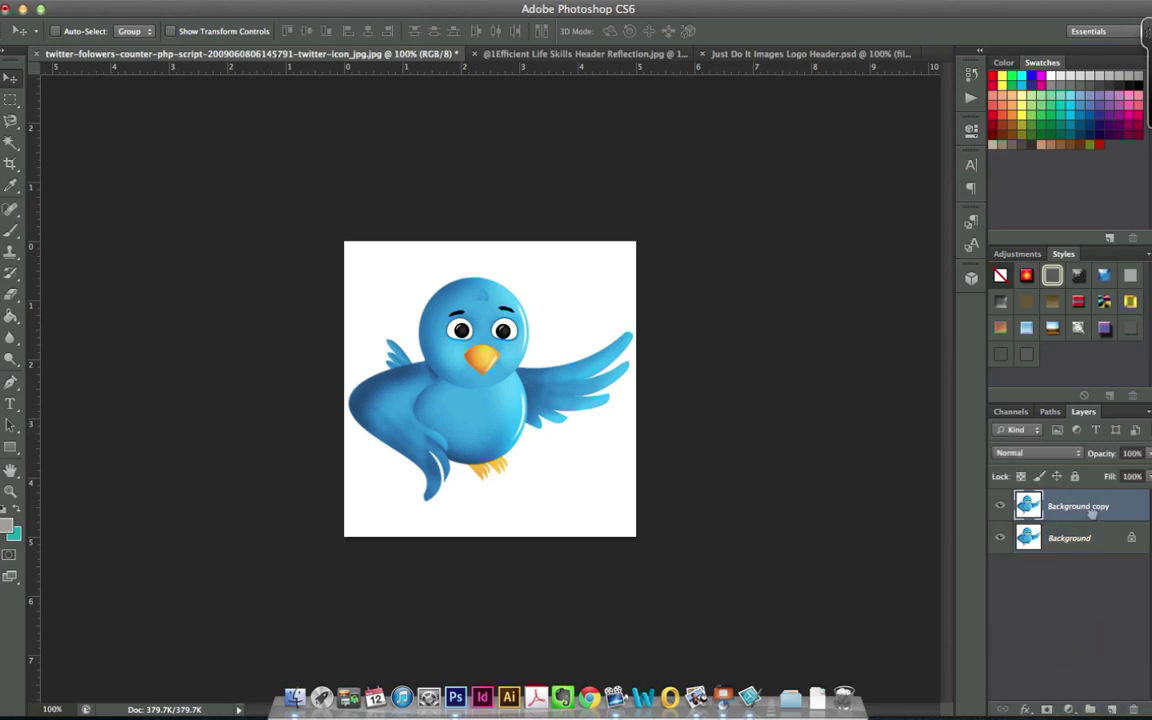
left_click(12, 143)
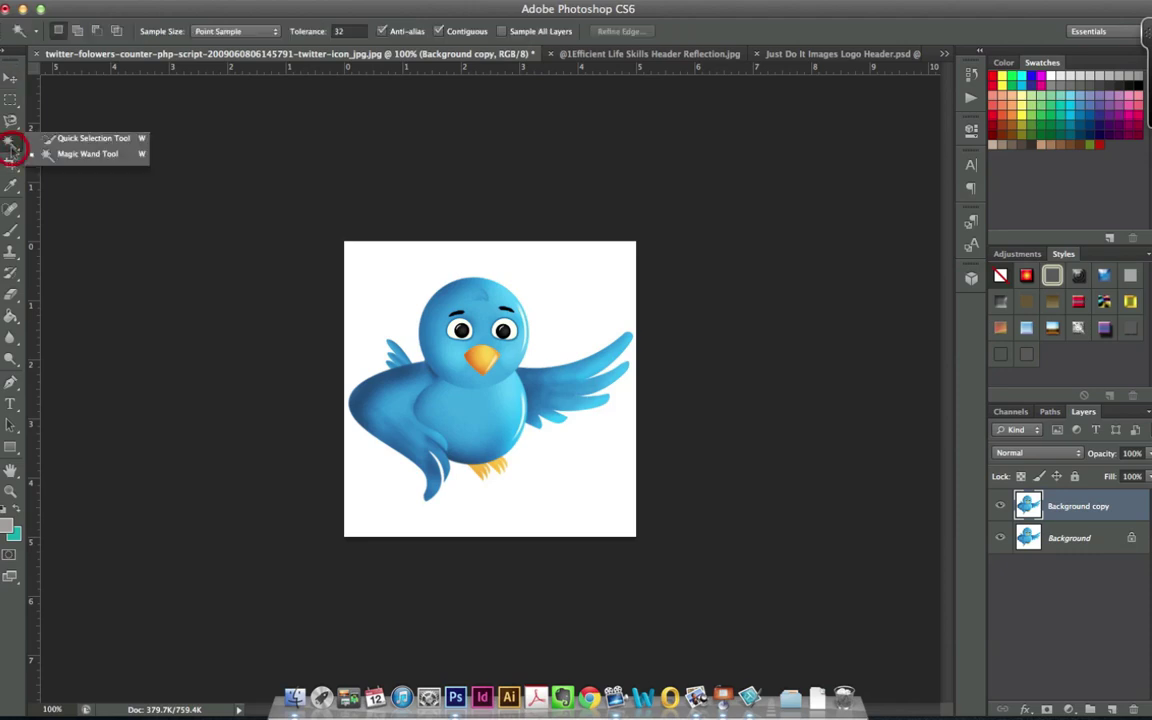
left_click(100, 155)
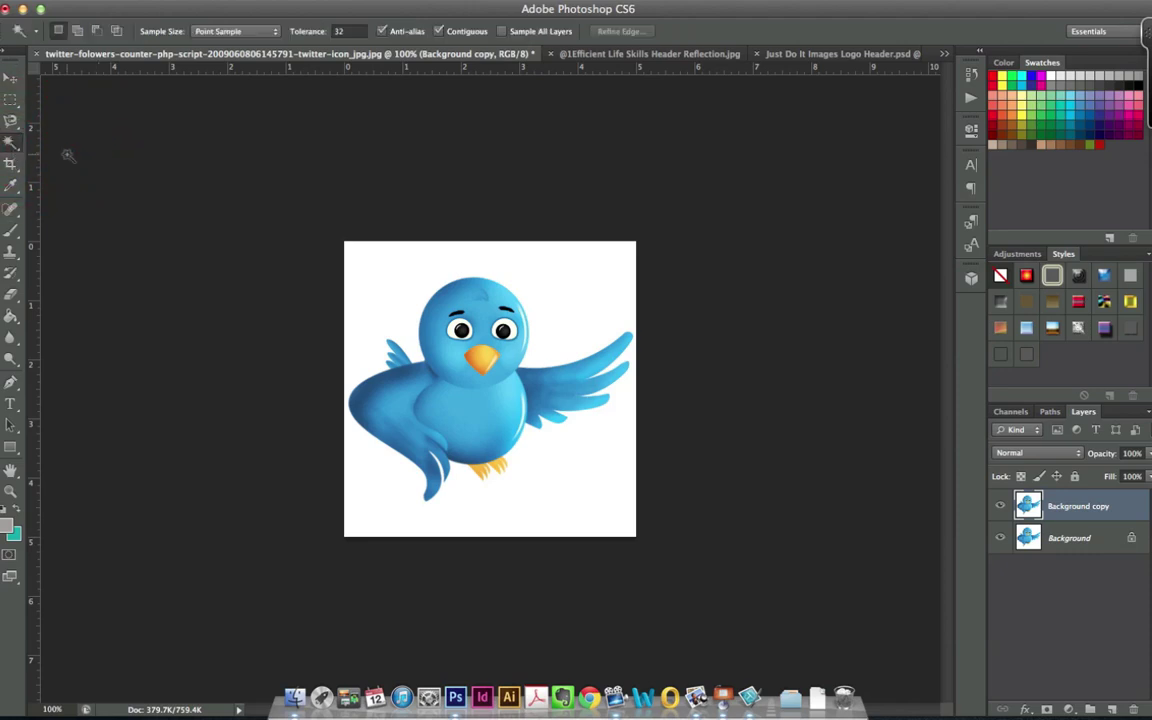
left_click(389, 275)
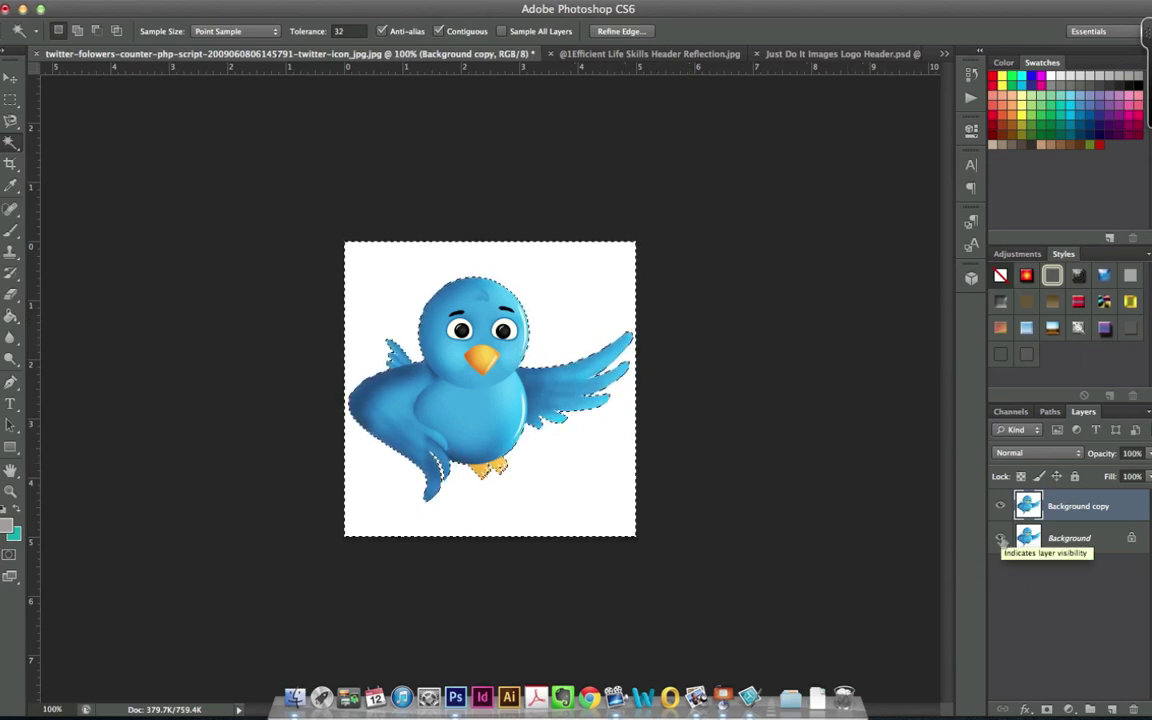
left_click(1000, 537)
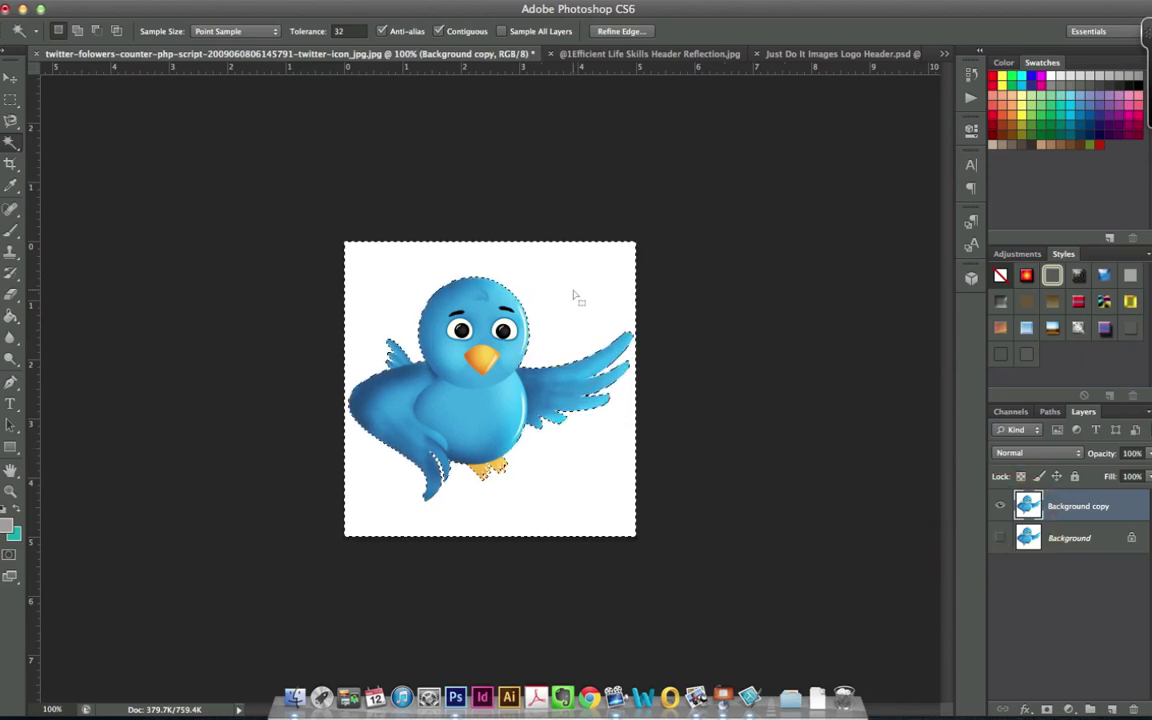
key("Delete")
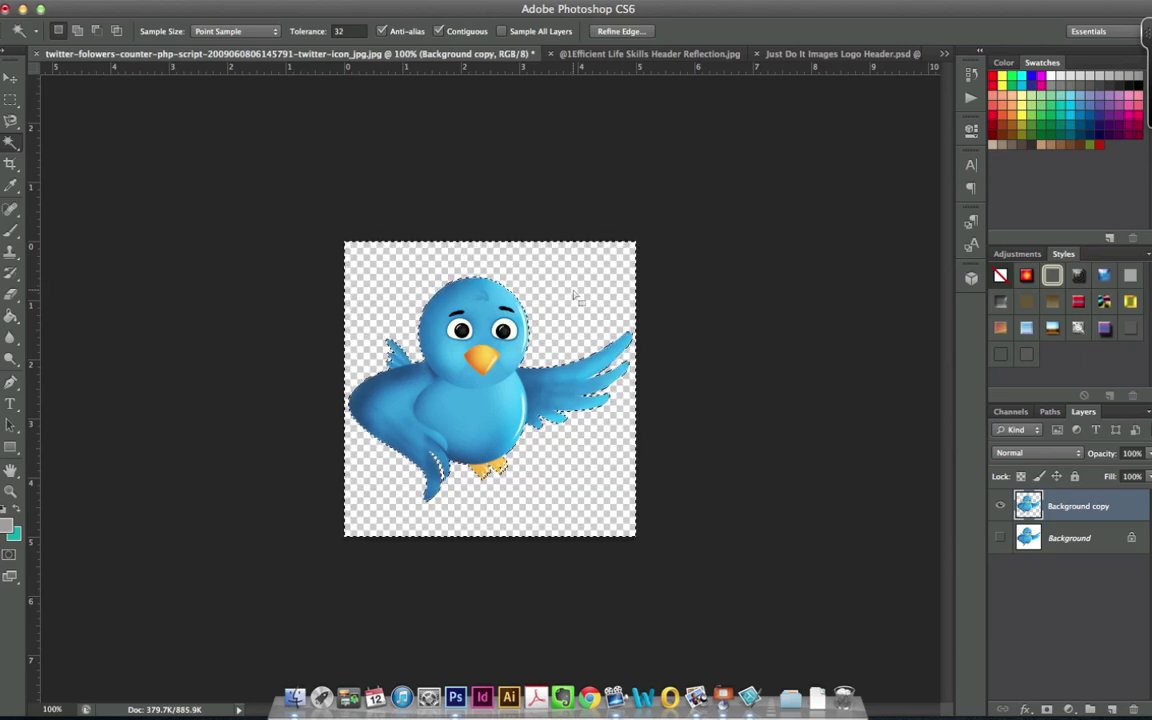
key("ctrl+d")
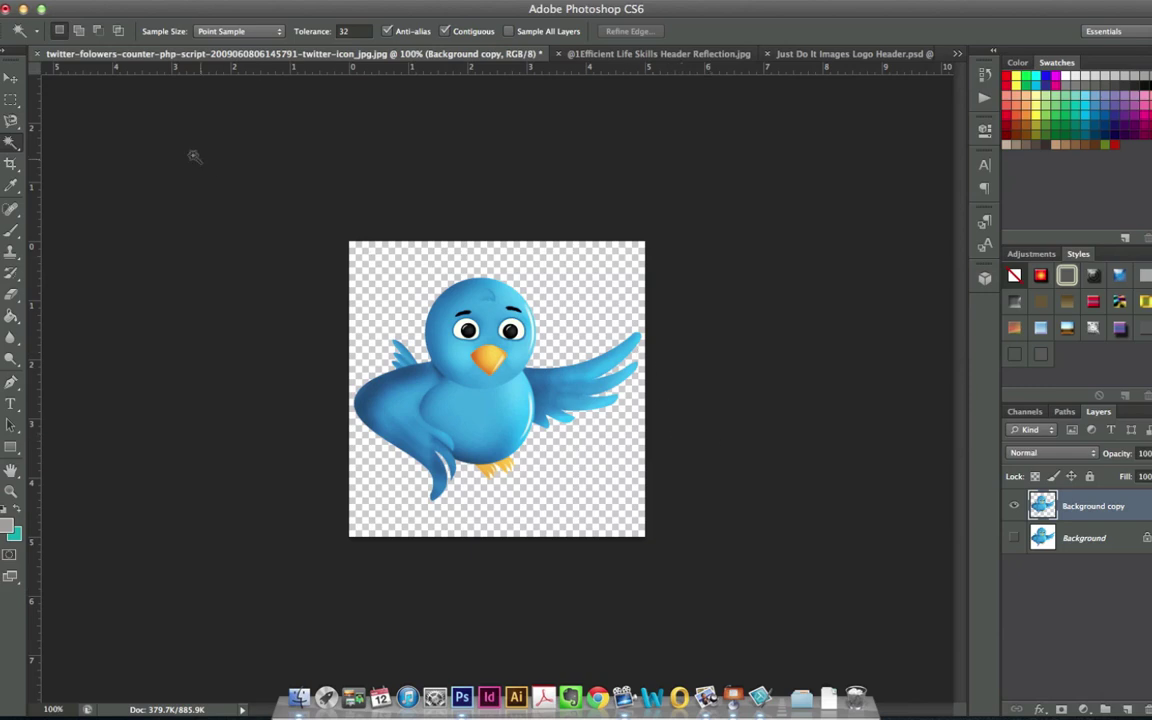
- Draw a grey rectangle over the whole canvas and move Rectangle 1 beneath Background copy
left_click(11, 77)
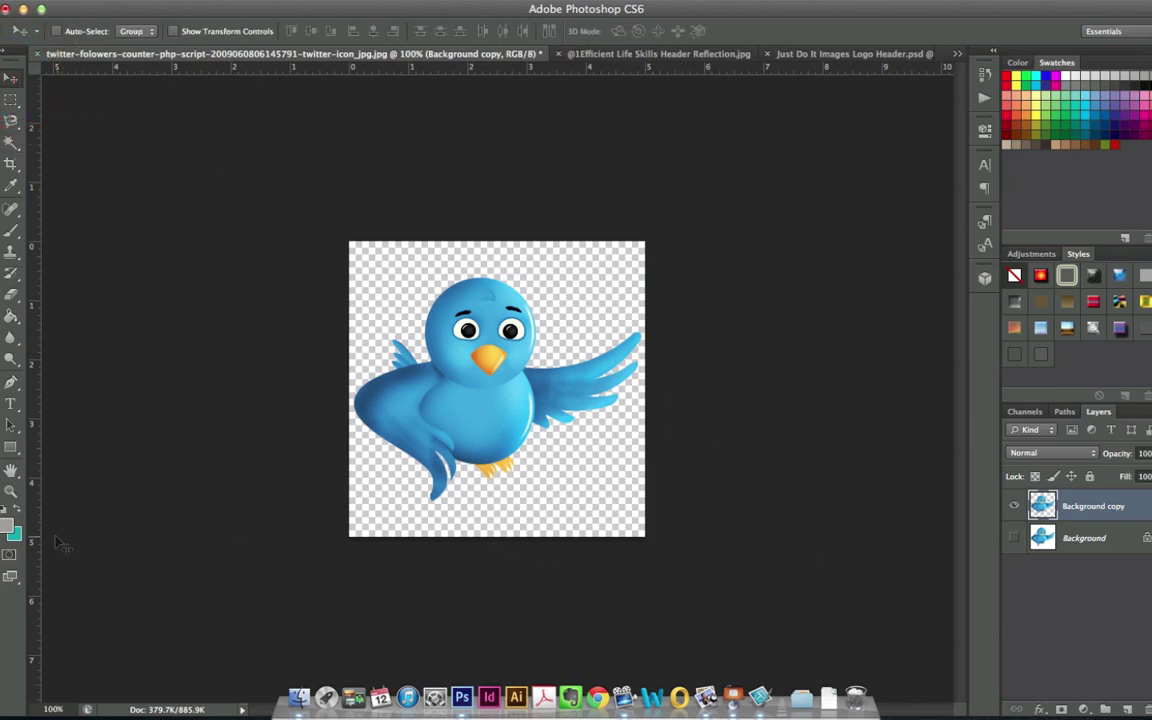
key("u")
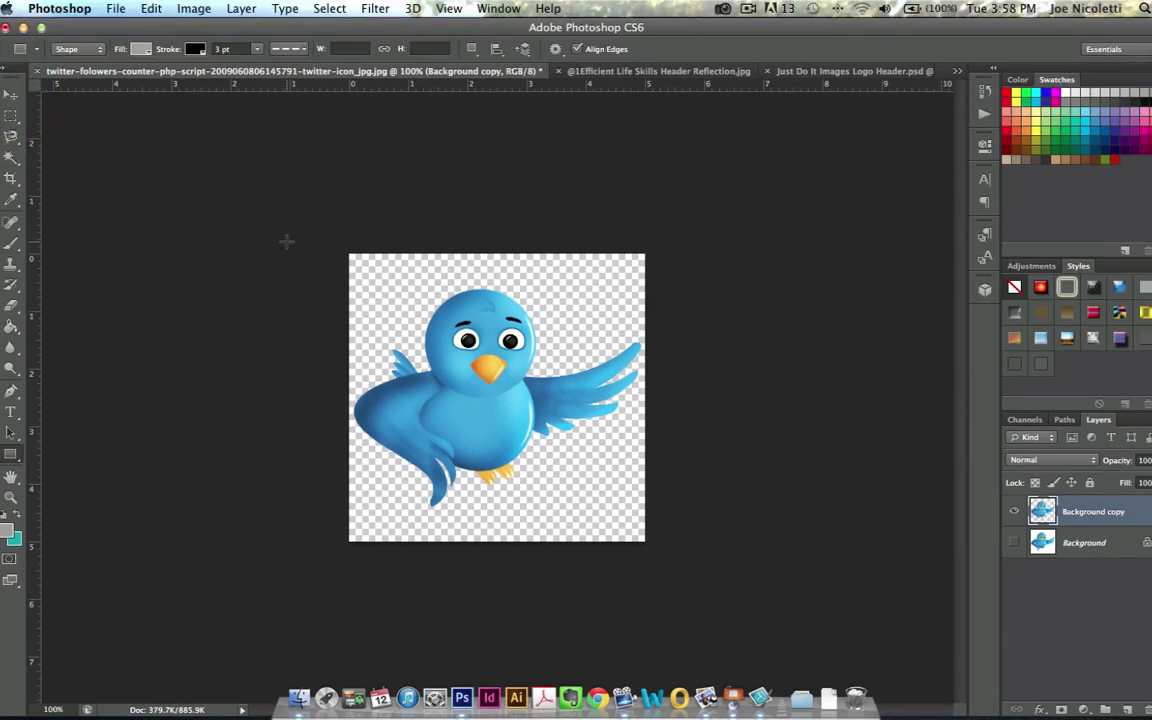
left_click_drag(311, 234, 563, 329)
left_click_drag(669, 547, 667, 550)
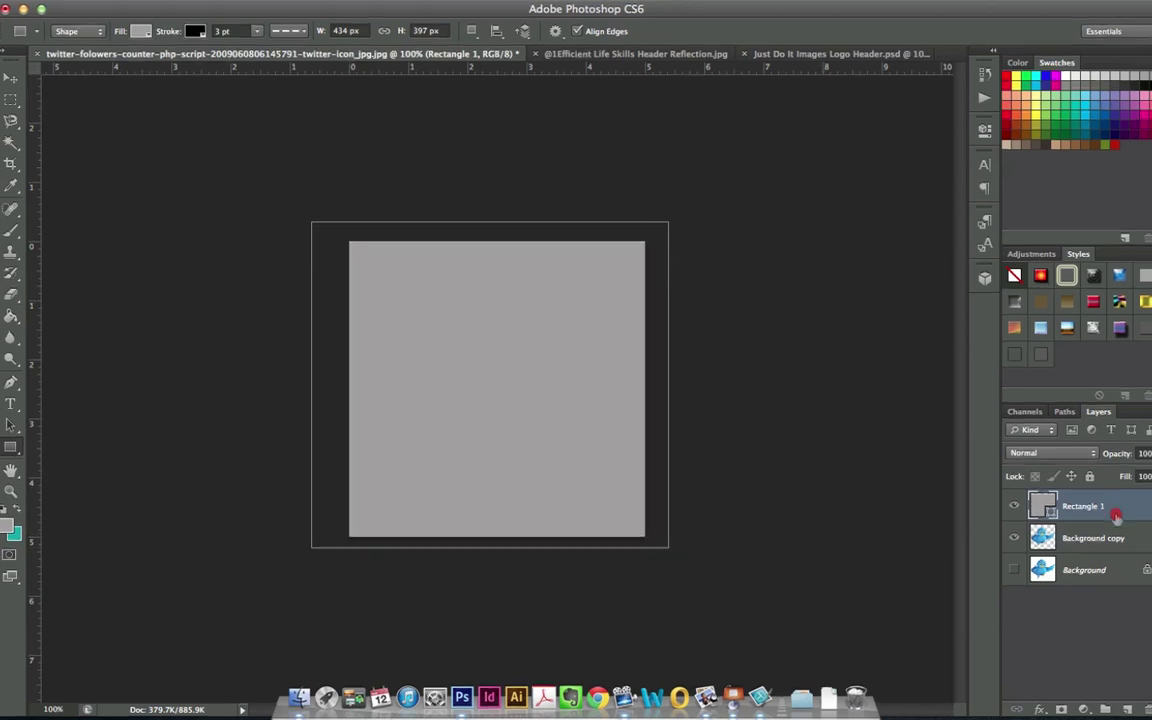
left_click_drag(1112, 506, 1110, 542)
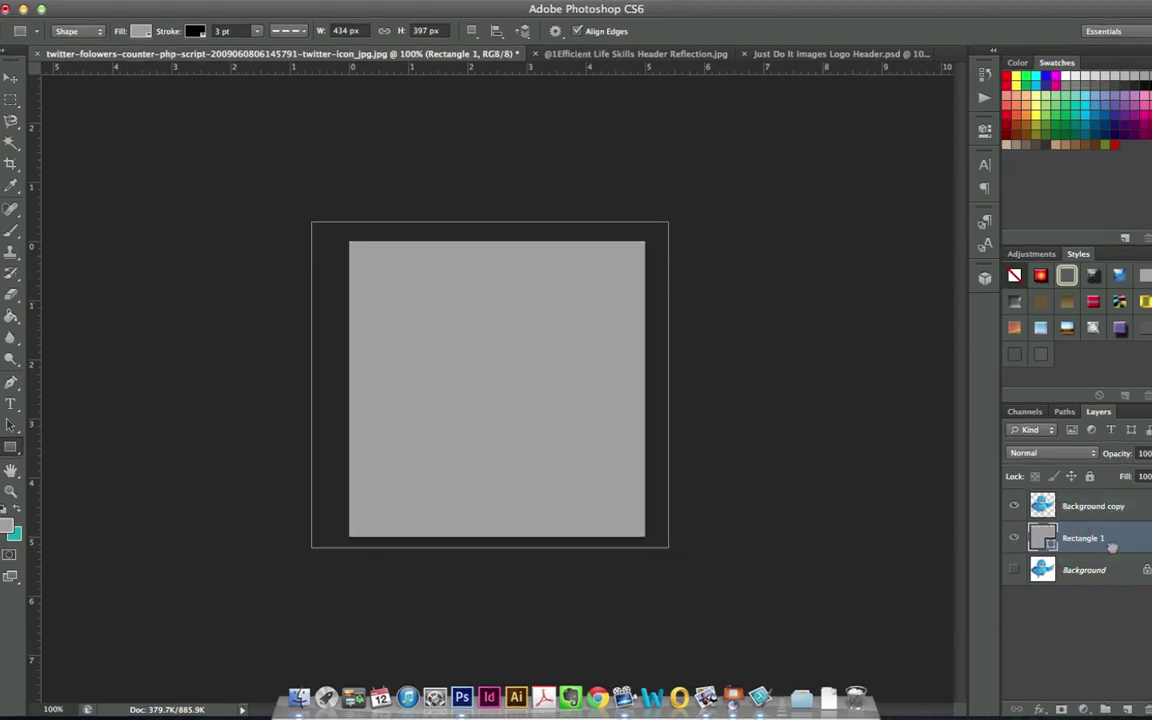
- Reposition the bird over the grey backdrop, then hide Rectangle 1
left_click(11, 77)
left_click(123, 128)
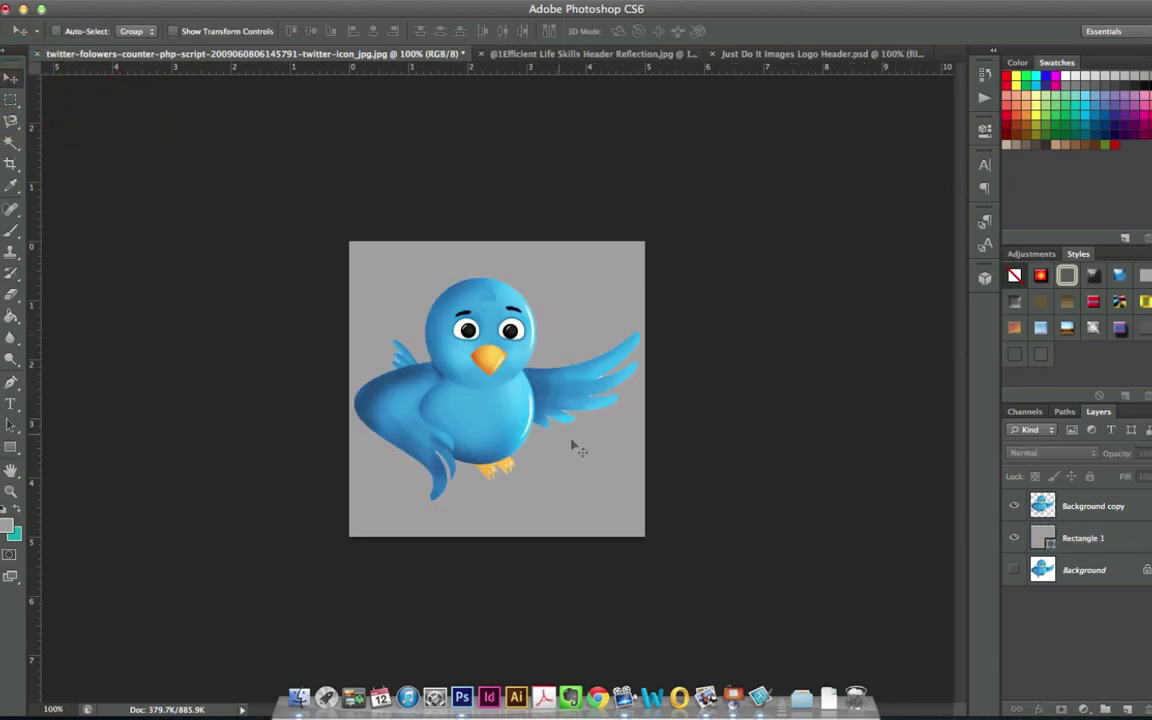
left_click(480, 412)
left_click_drag(532, 427, 501, 407)
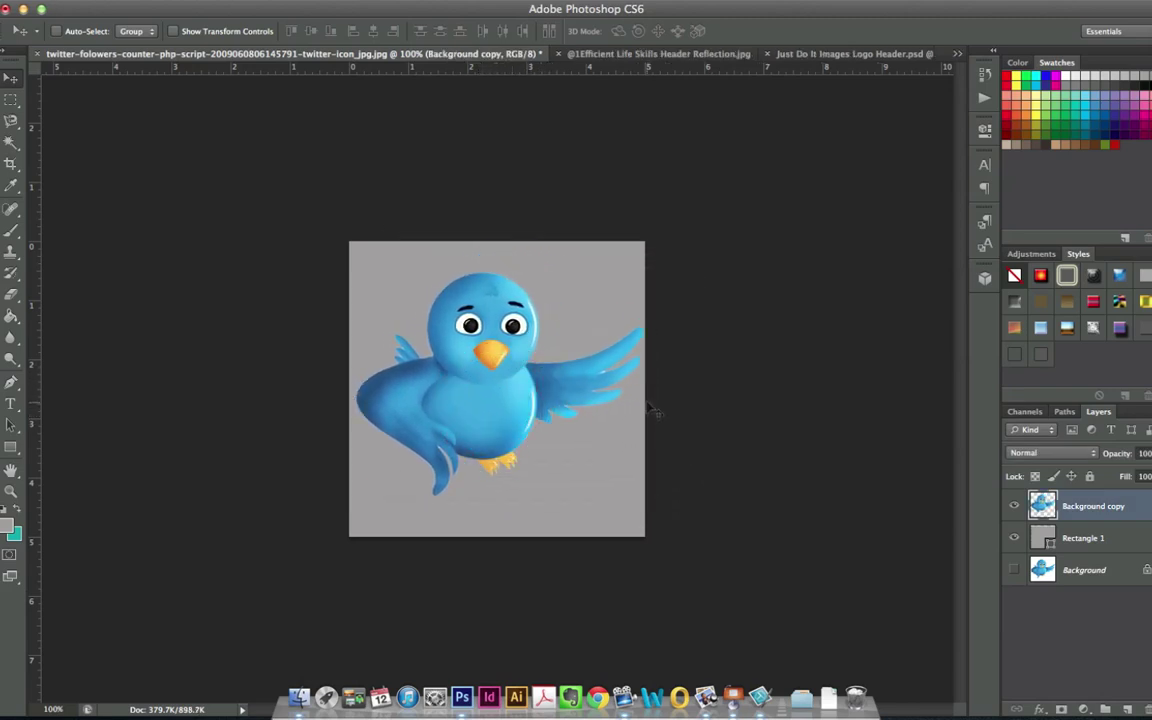
left_click(1014, 538)
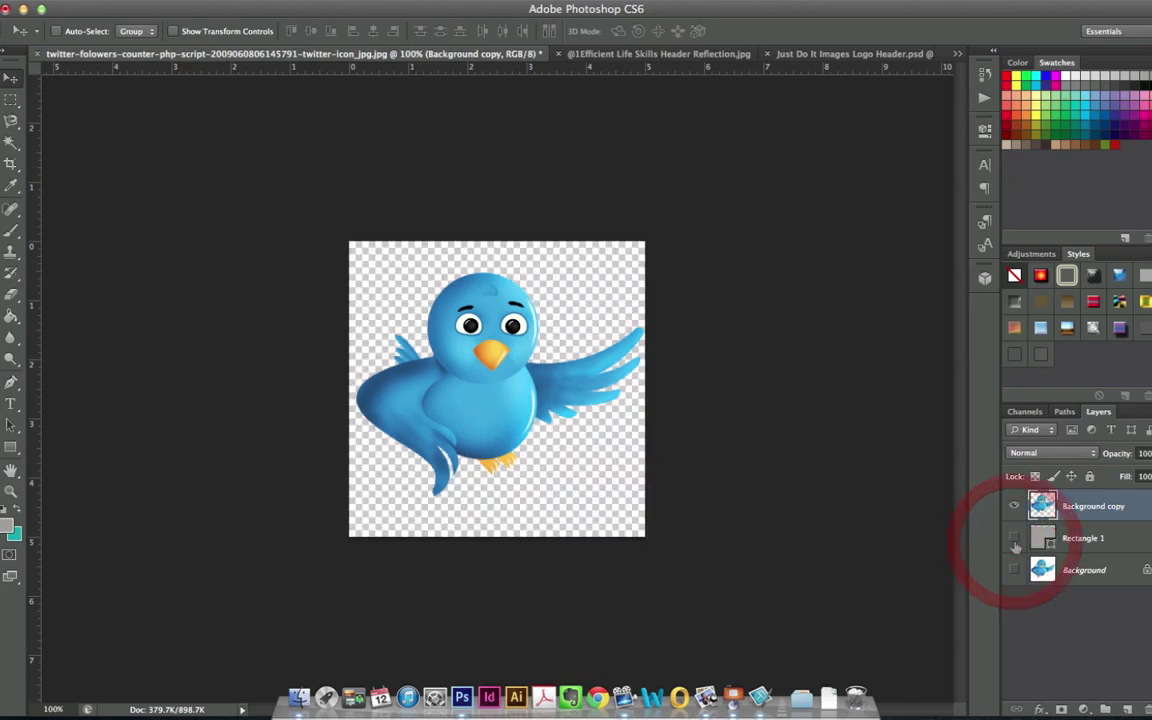
- On the Life Skills header, duplicate Background, hide the original, and Magic Wand-delete the white surround
left_click(610, 57)
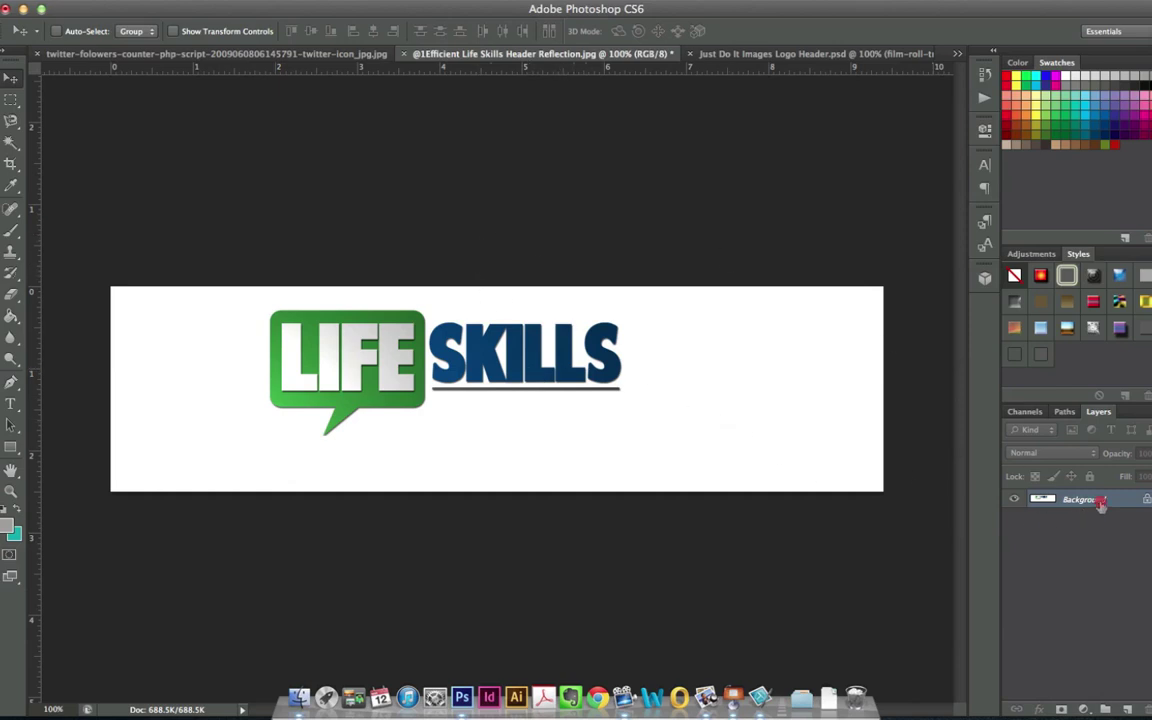
left_click_drag(1102, 520, 1124, 706)
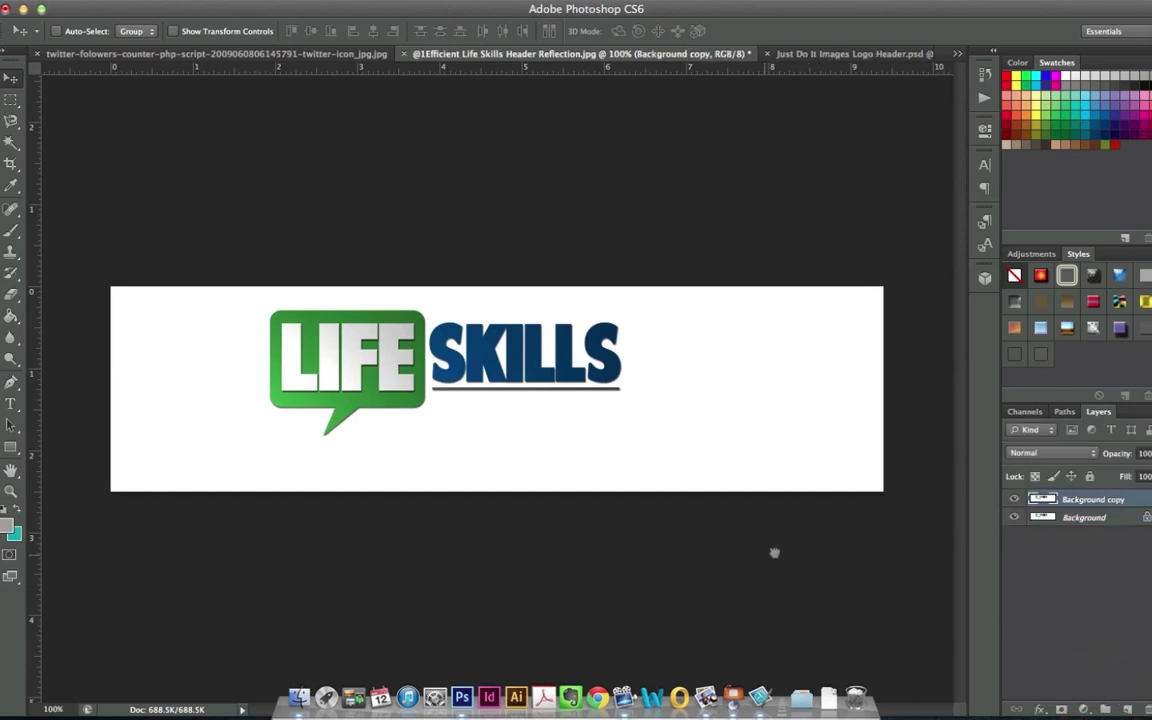
left_click(1014, 518)
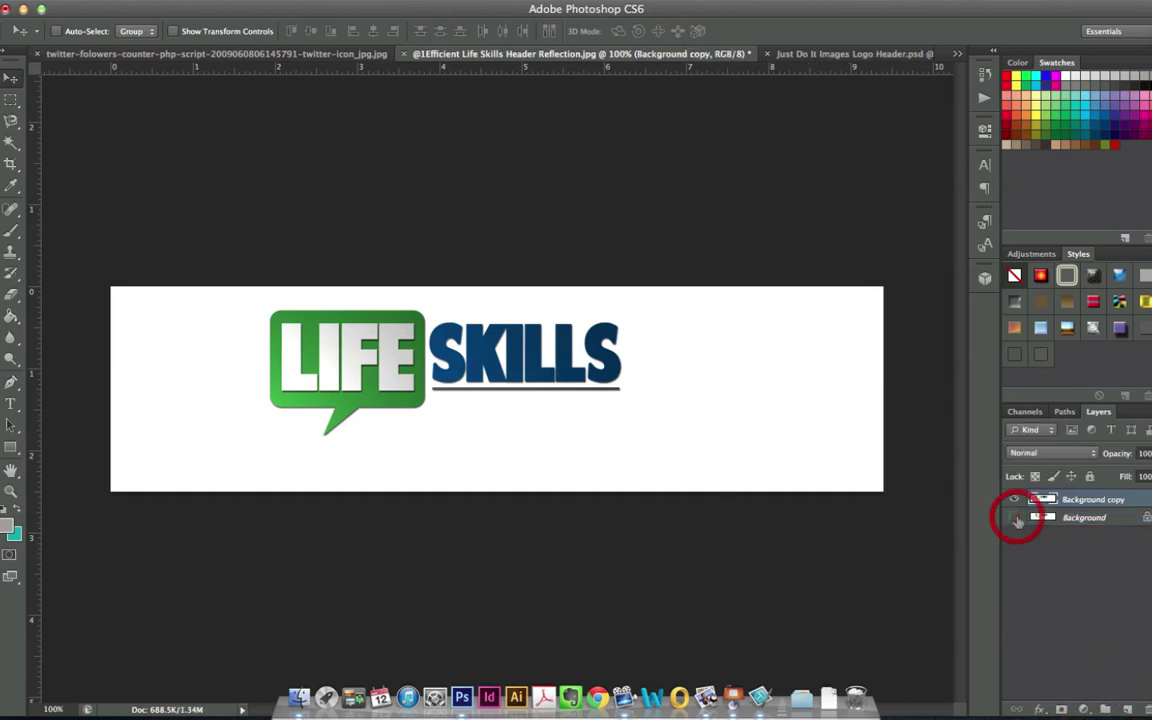
left_click(11, 142)
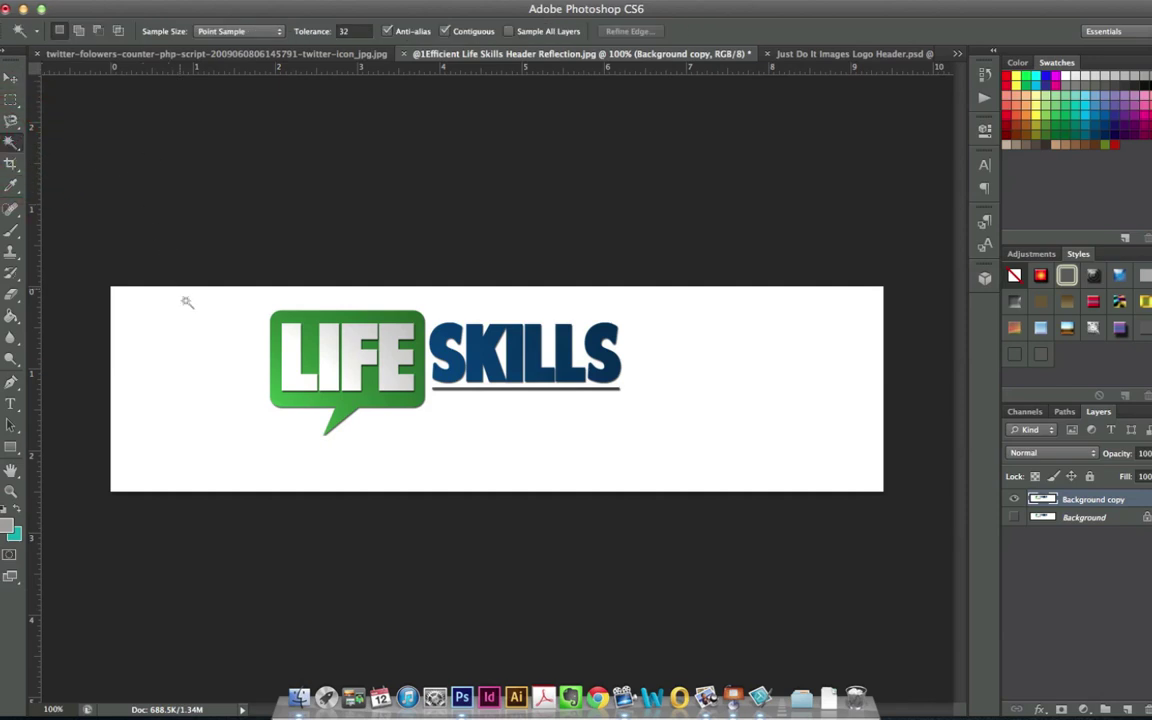
left_click(201, 370)
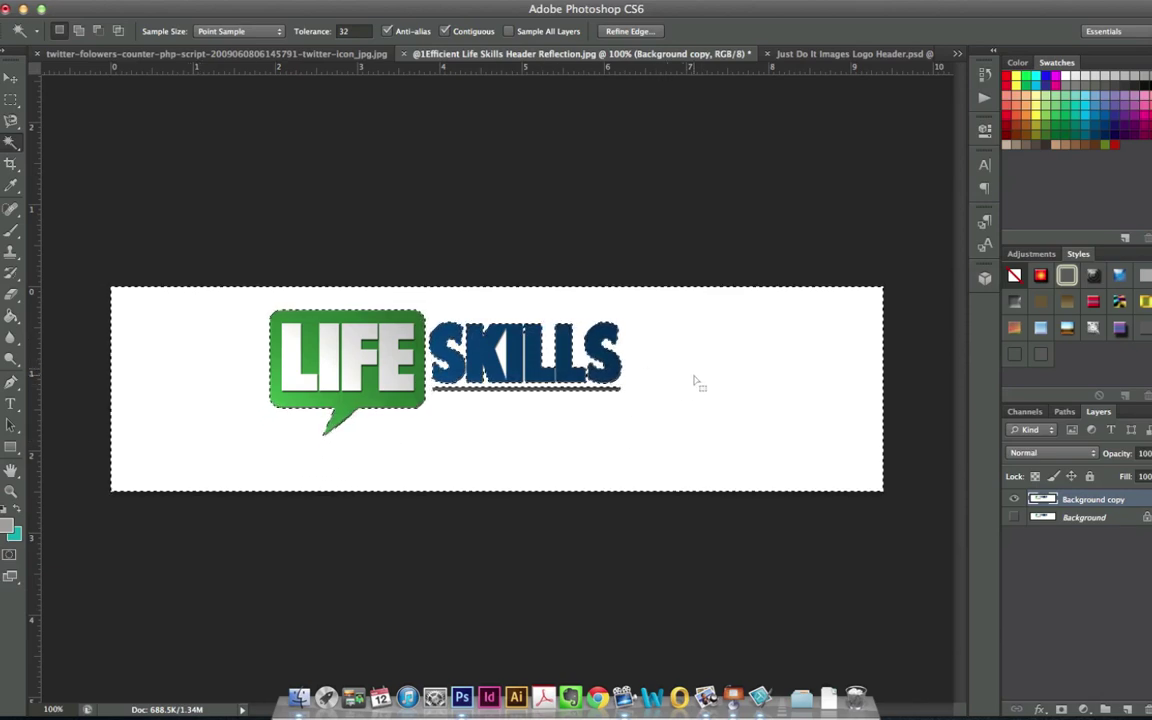
key("Delete")
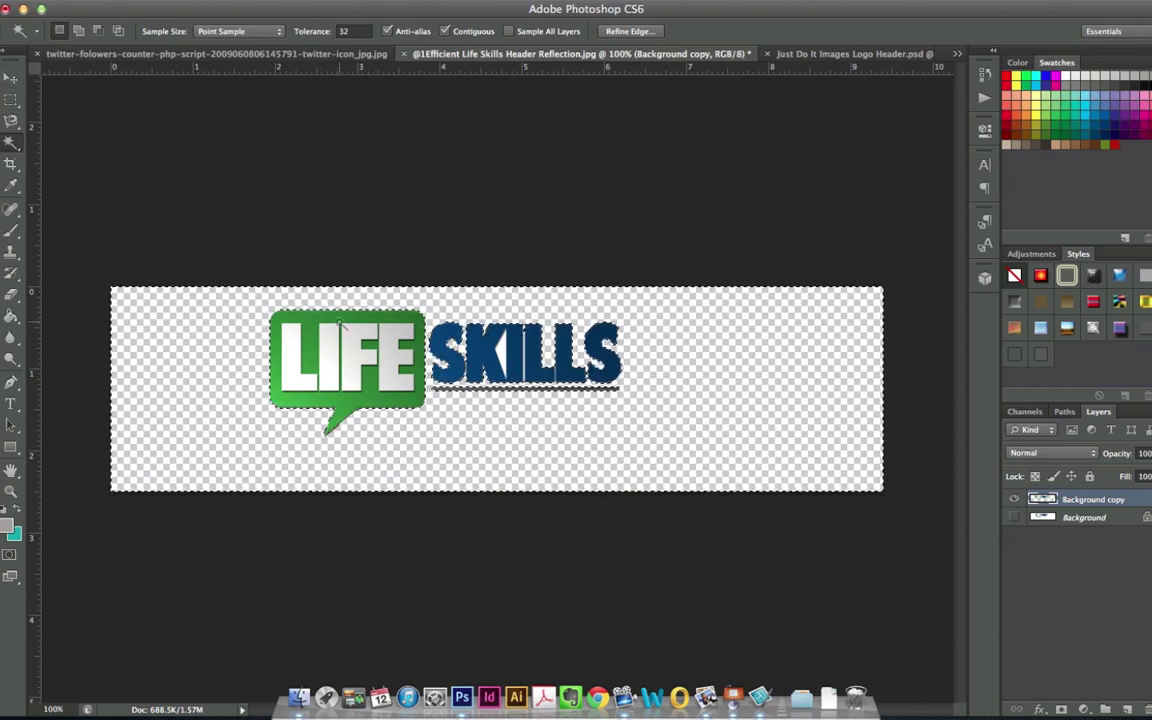
key("super+d")
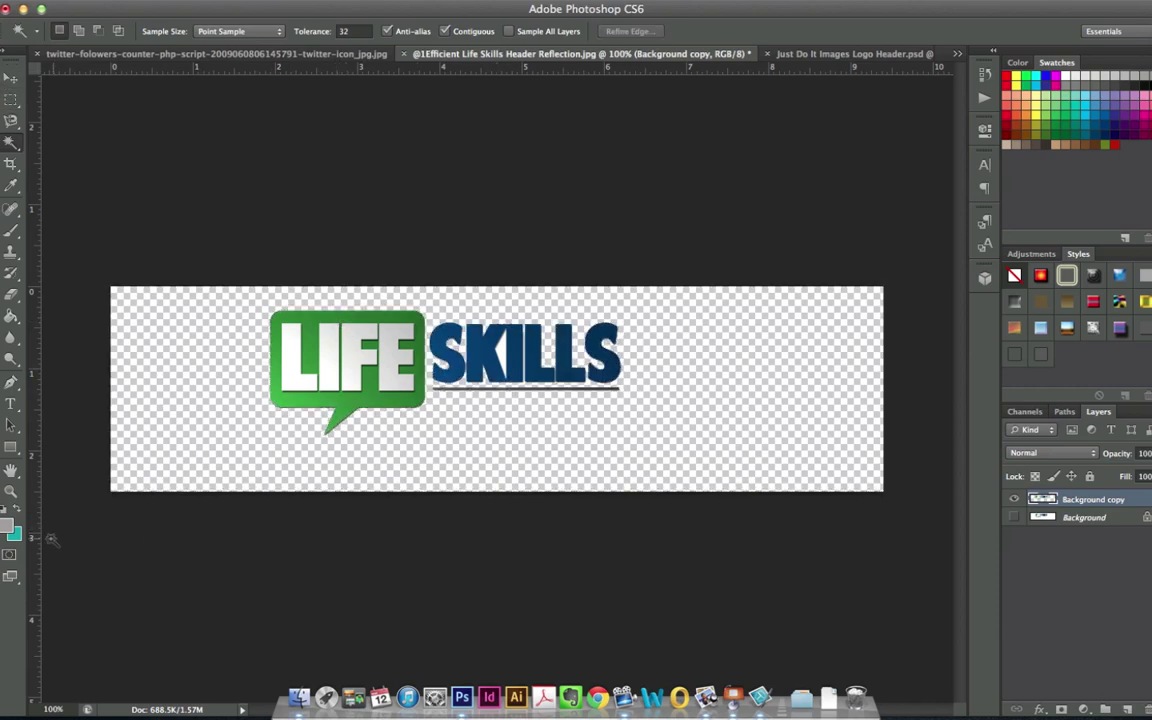
- Draw a #a1a1a1 grey rectangle over the canvas and stack the logo layer above it
left_click(9, 526)
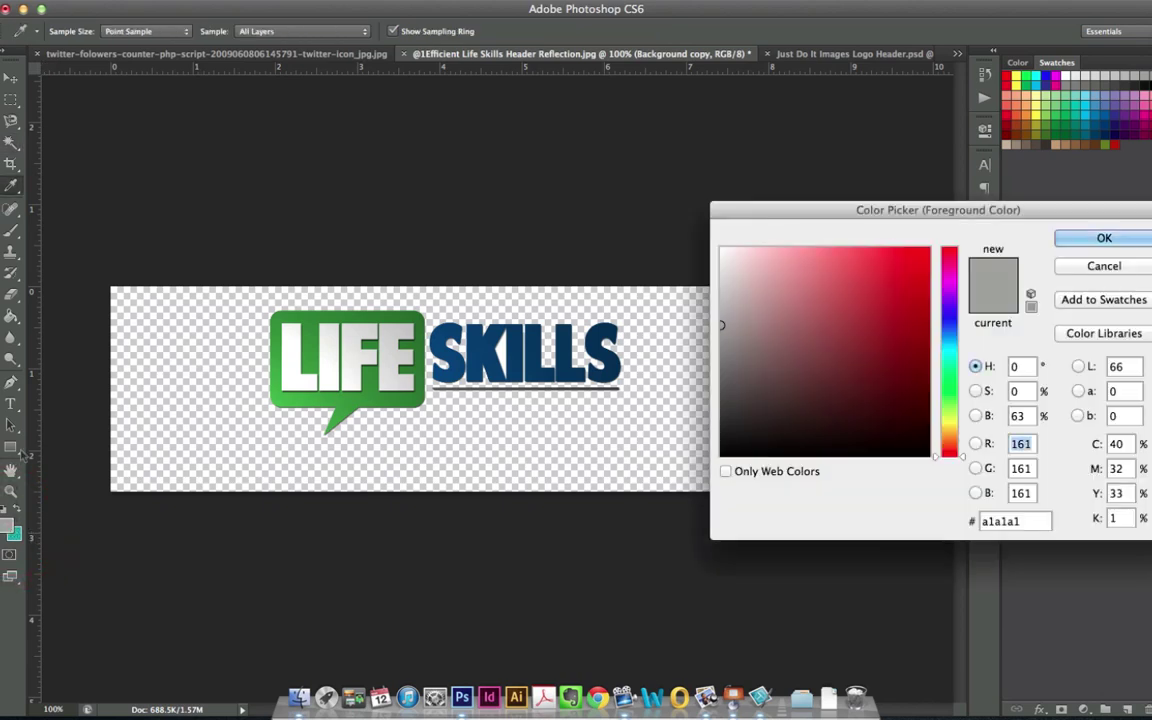
left_click(1112, 248)
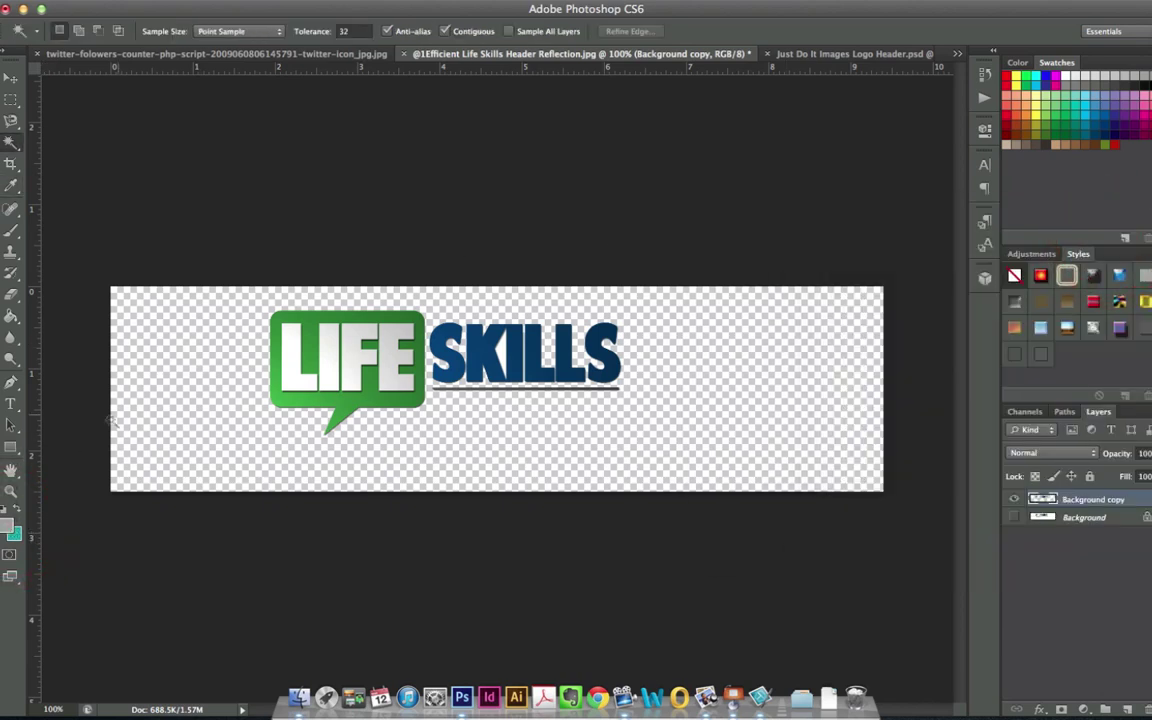
left_click(11, 446)
left_click_drag(100, 279, 901, 509)
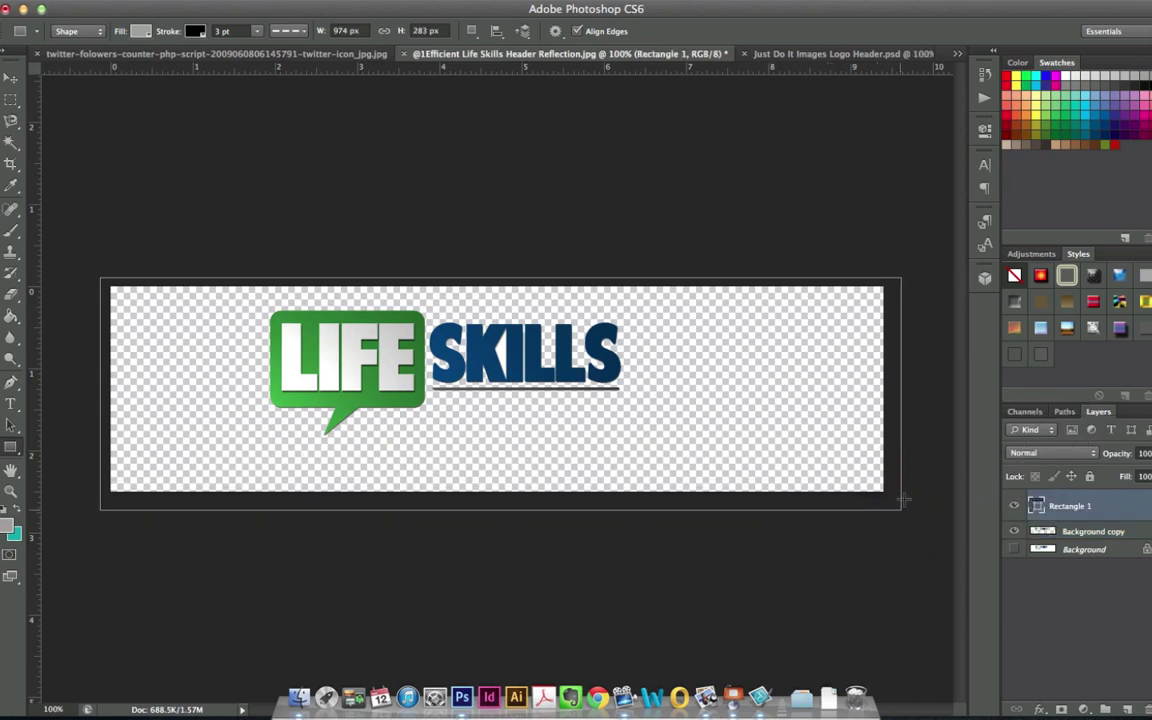
left_click_drag(1122, 534, 1072, 500)
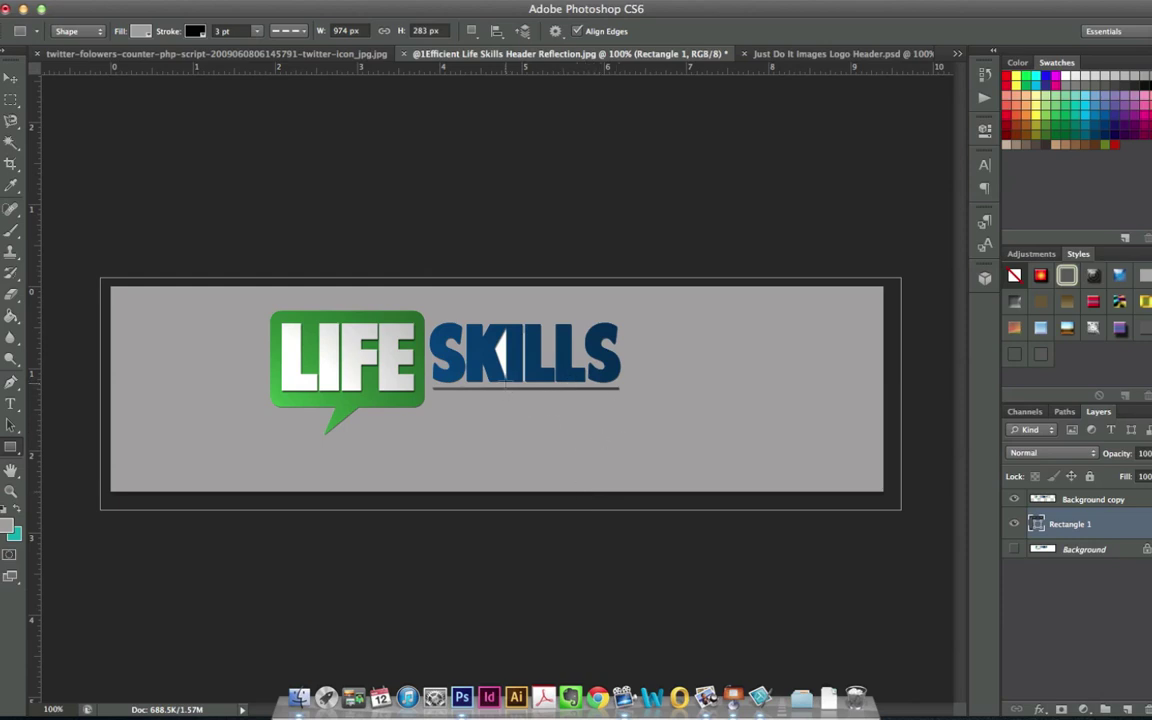
left_click(10, 77)
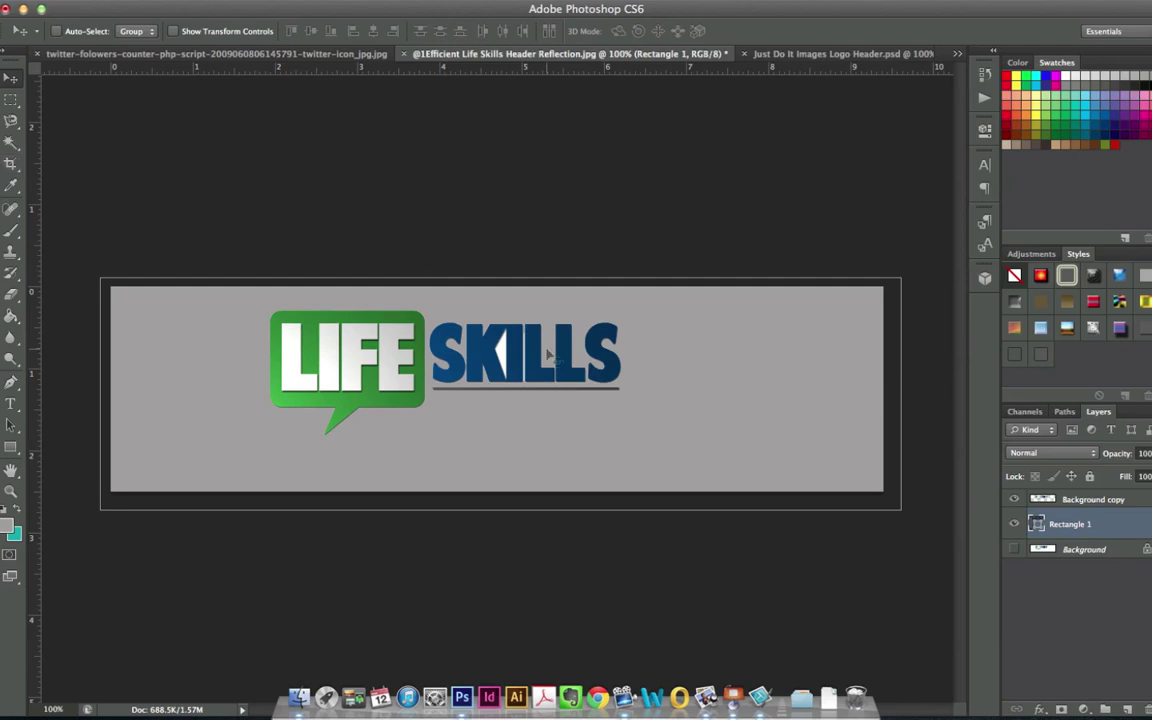
- Zoom in and delete the white sliver in the K and the thin line between I and L
scroll(547, 353, "up", 3)
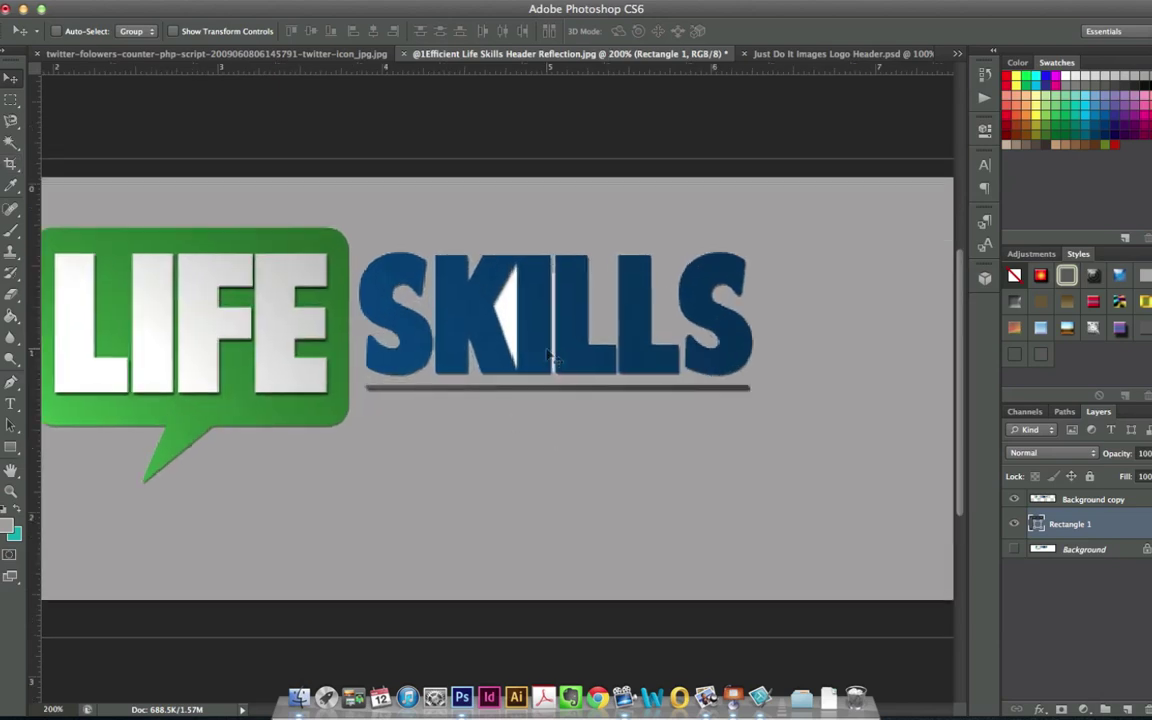
scroll(327, 289, "up", 1)
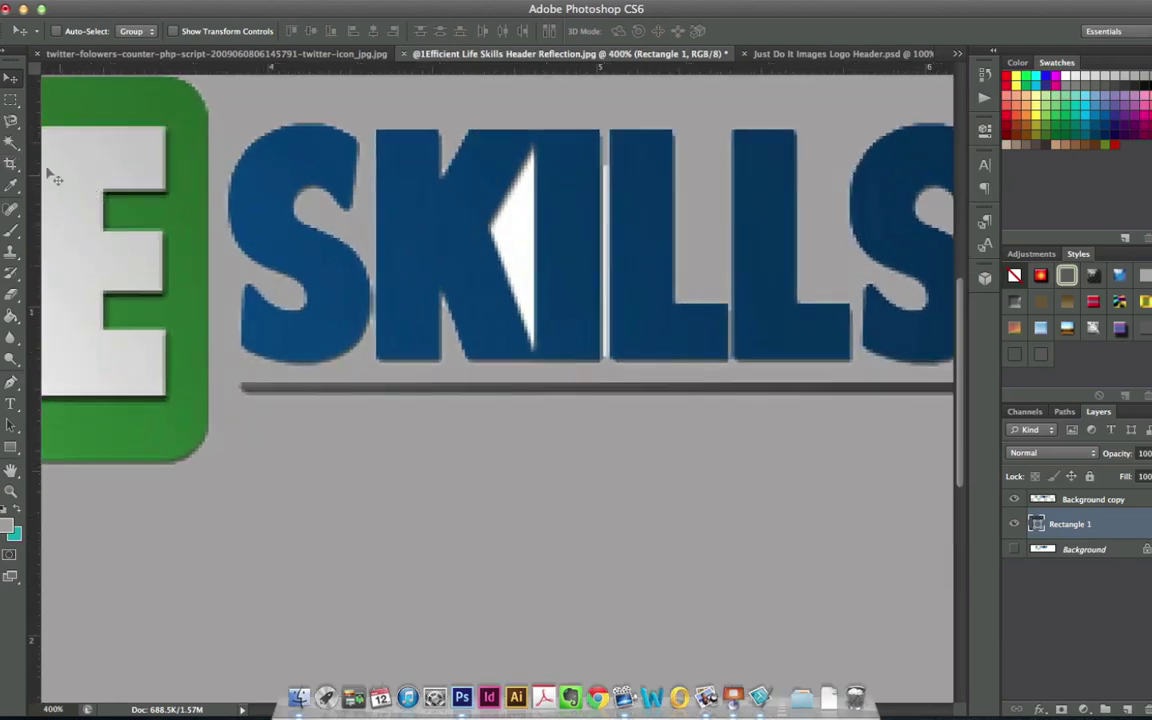
left_click_drag(11, 142, 72, 156)
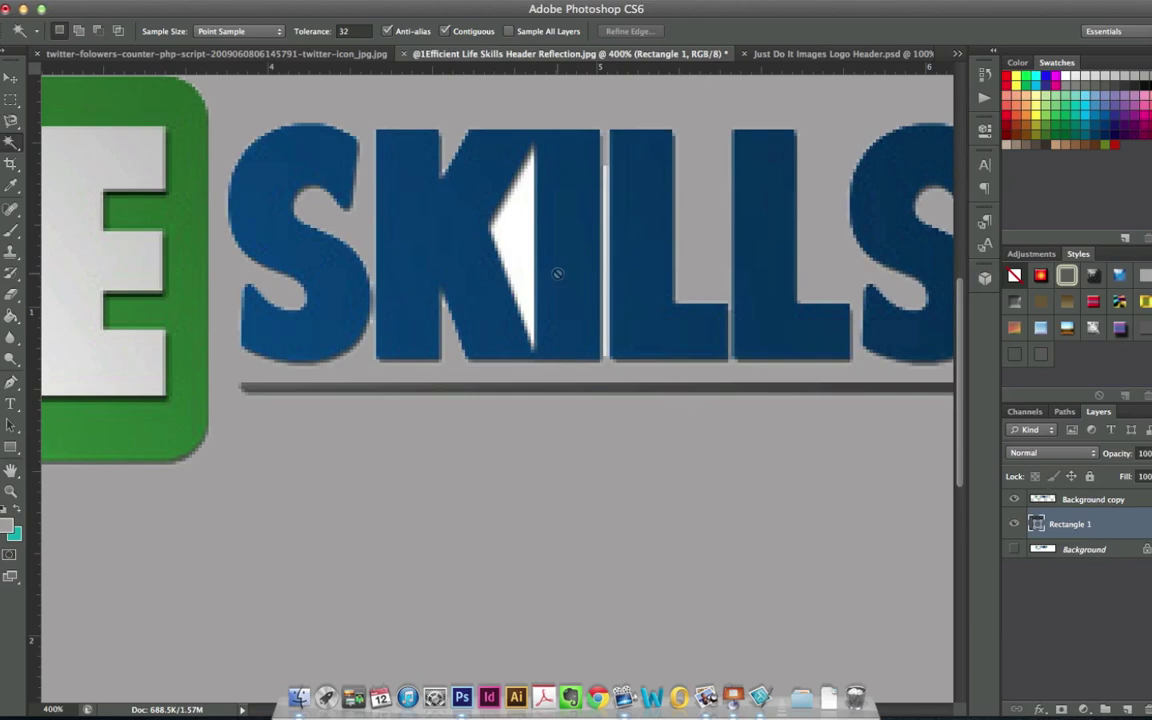
left_click(1099, 500)
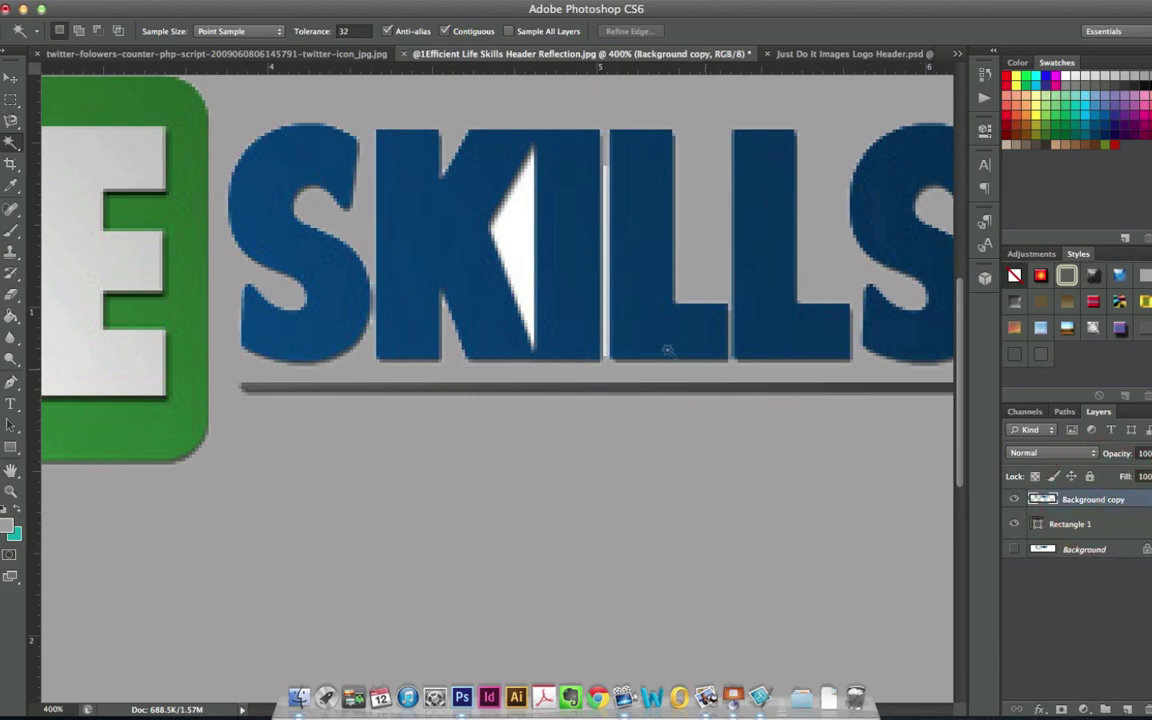
left_click(518, 235)
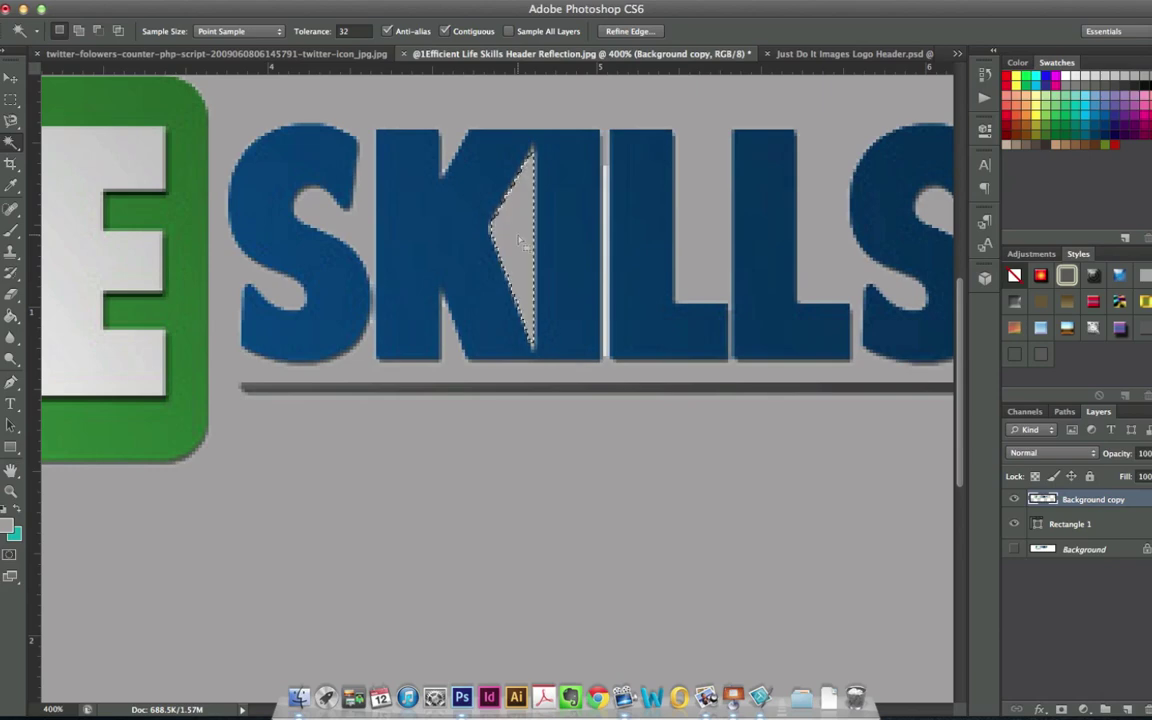
key("Delete")
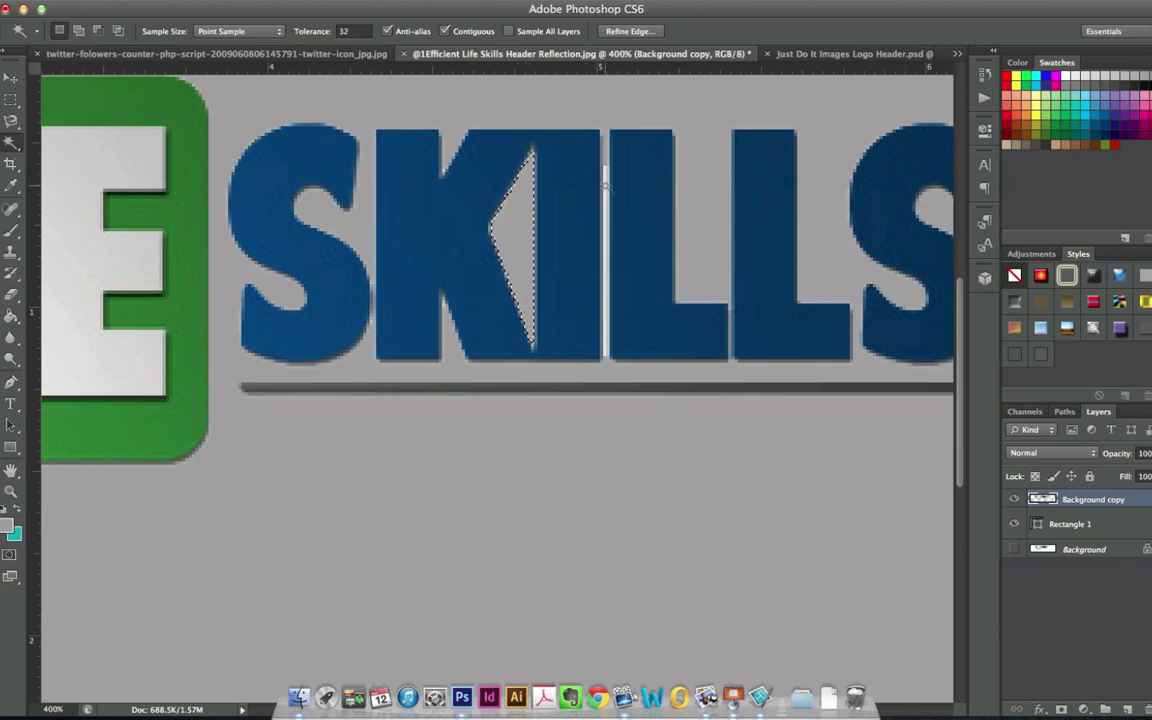
left_click(605, 185)
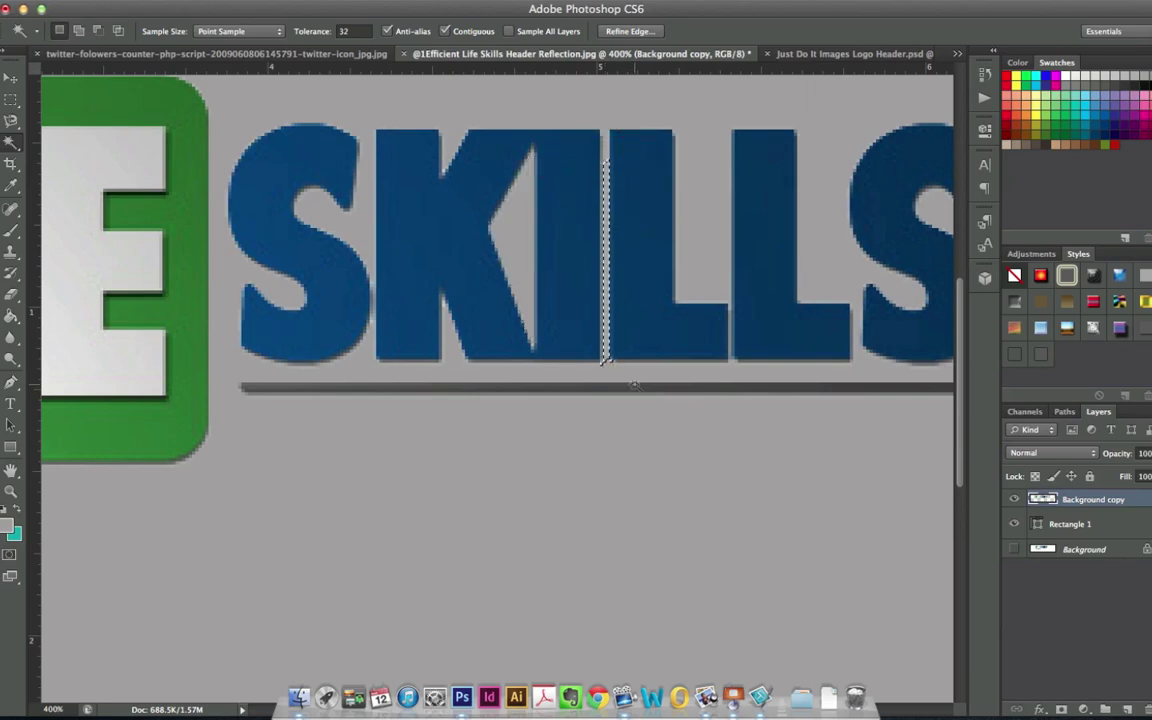
key("ctrl+d")
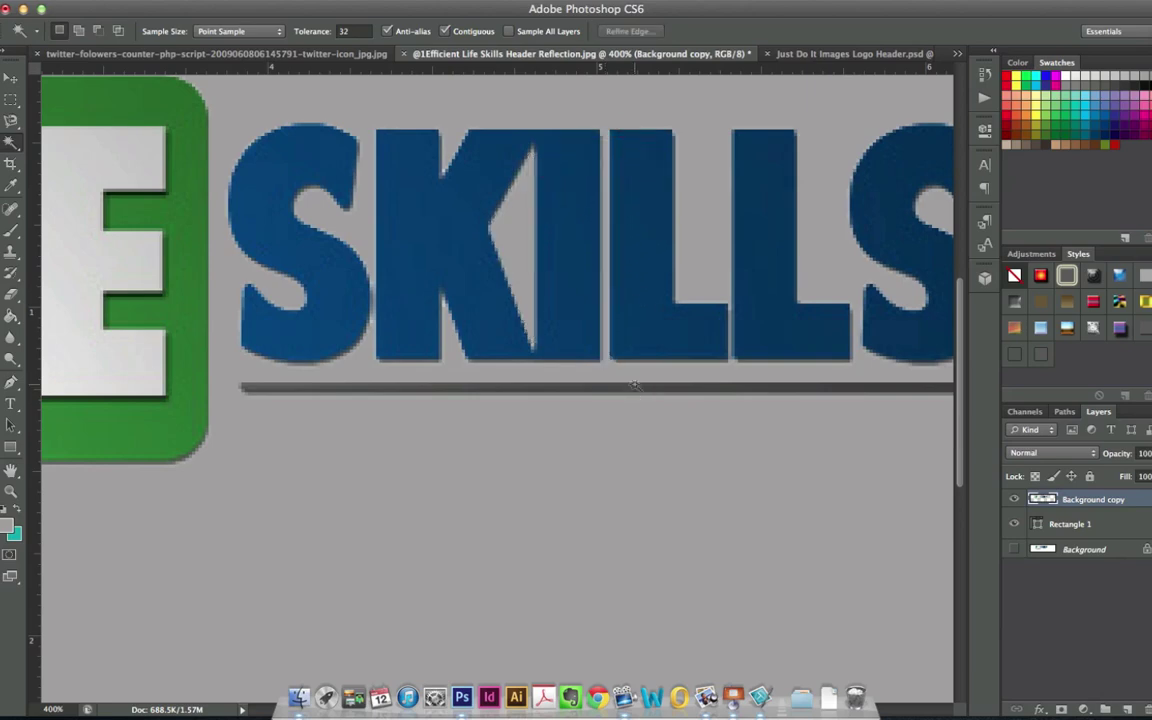
scroll(635, 385, "down", 5)
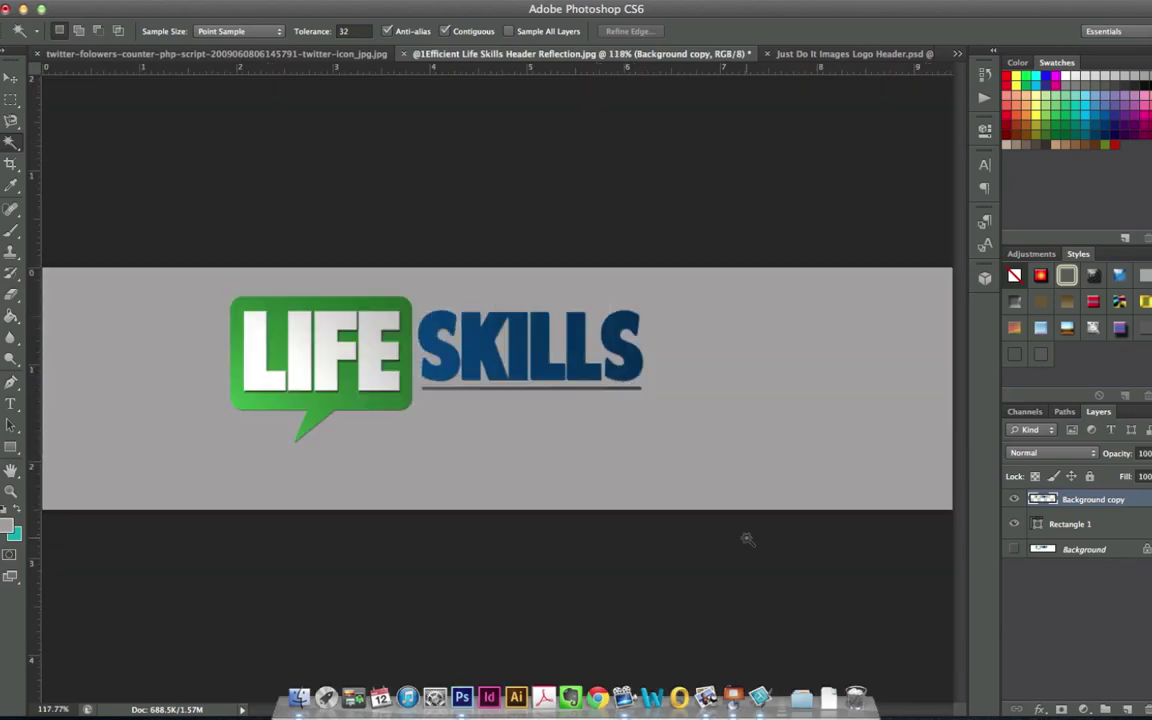
- Hide the grey backdrop and bring up Save for Web for the Twitter bird image
left_click(1013, 525)
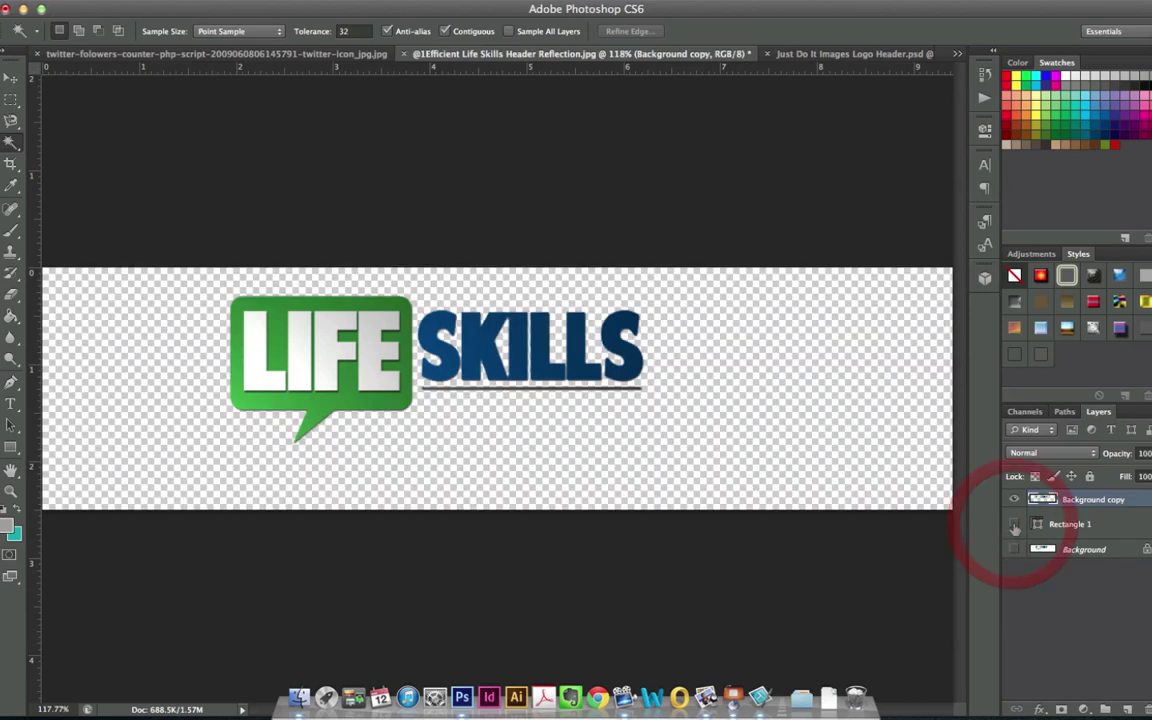
left_click(262, 54)
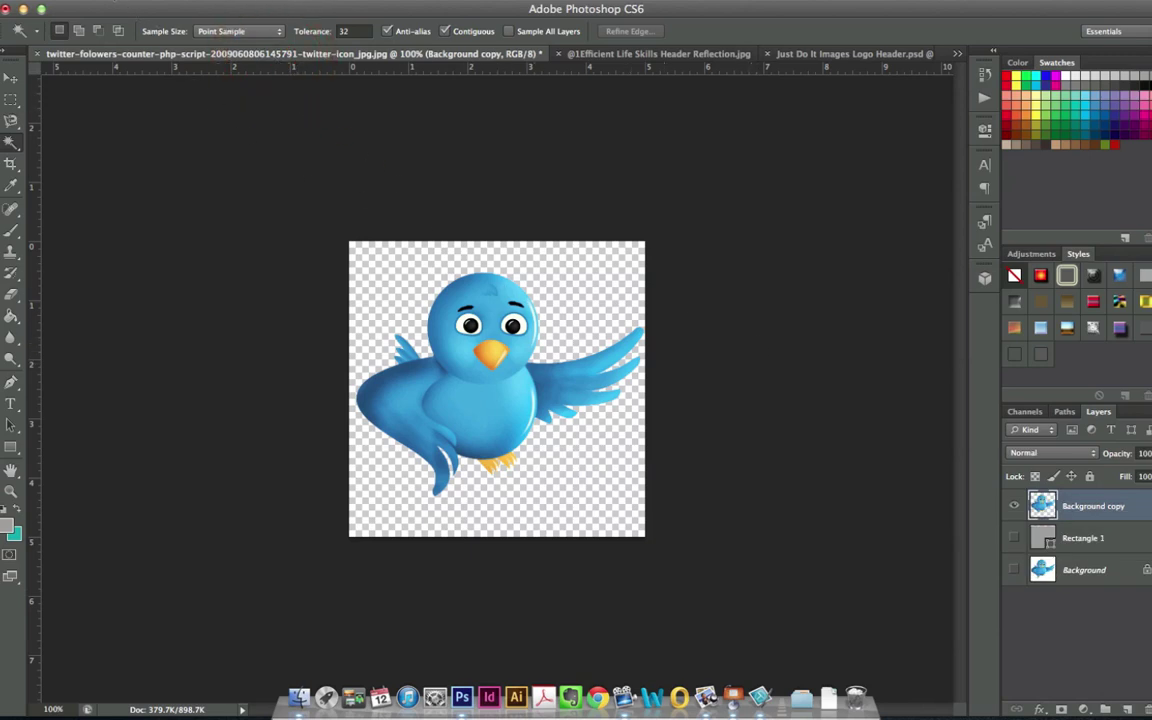
left_click(122, 2)
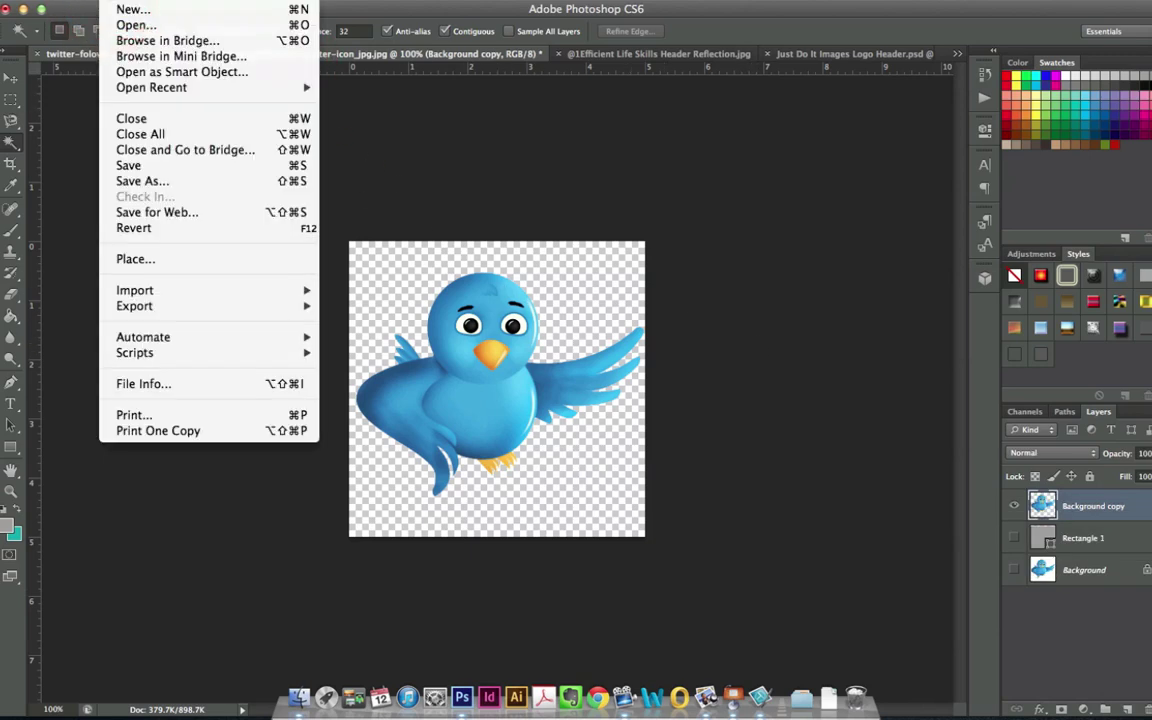
left_click(227, 214)
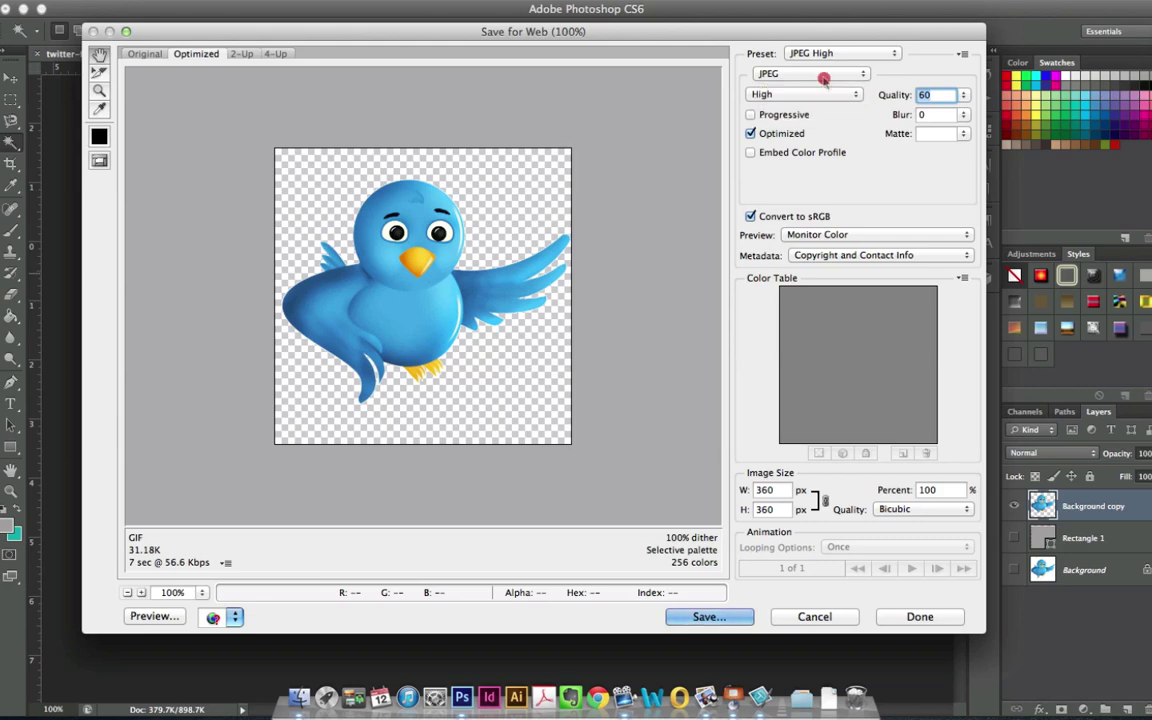
- Set the web export format to PNG-24 with Transparency enabled
left_click(825, 76)
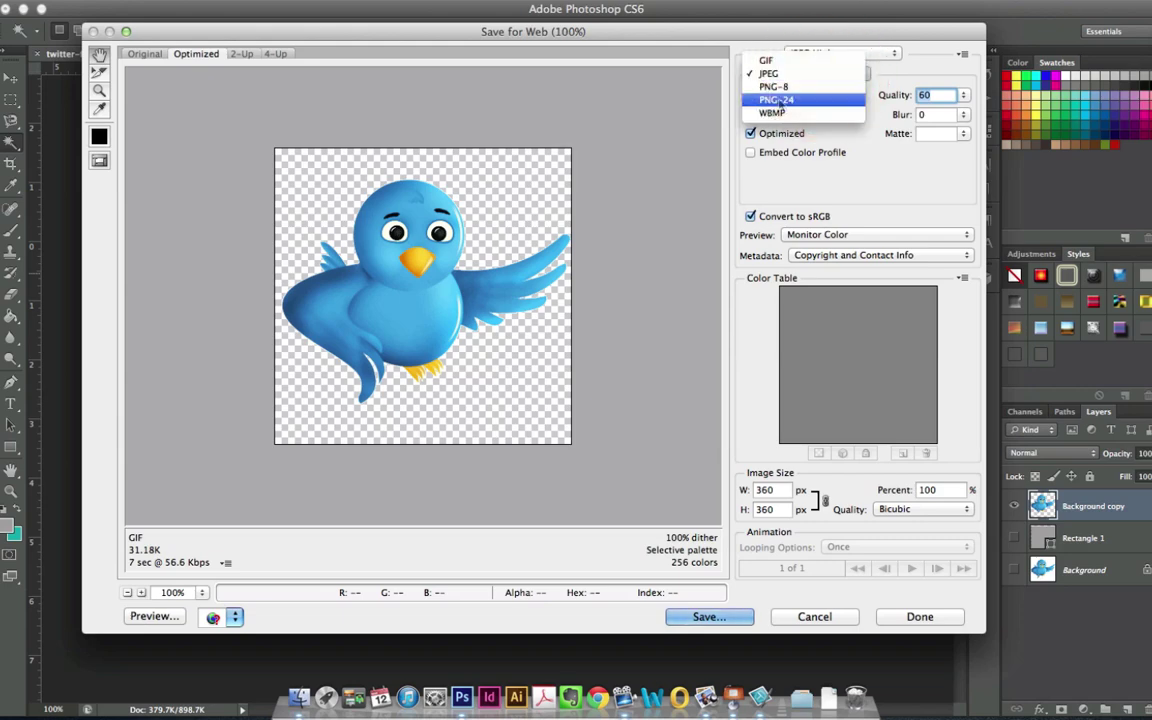
left_click(795, 101)
left_click(752, 93)
left_click(752, 93)
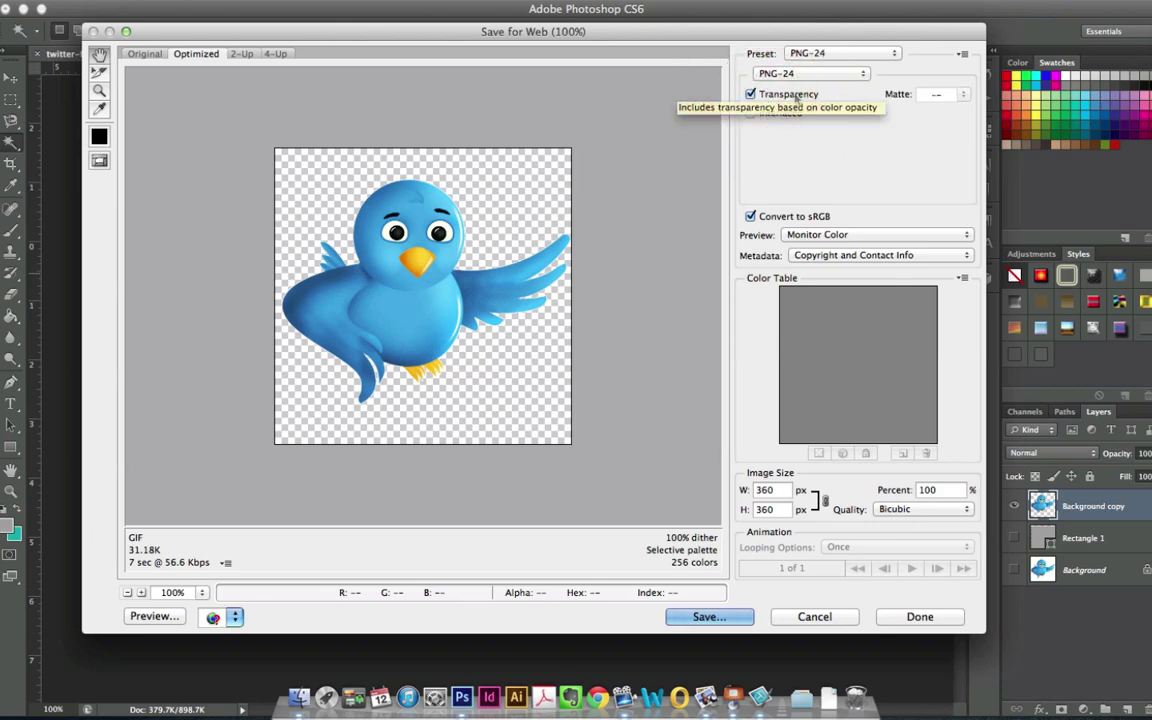